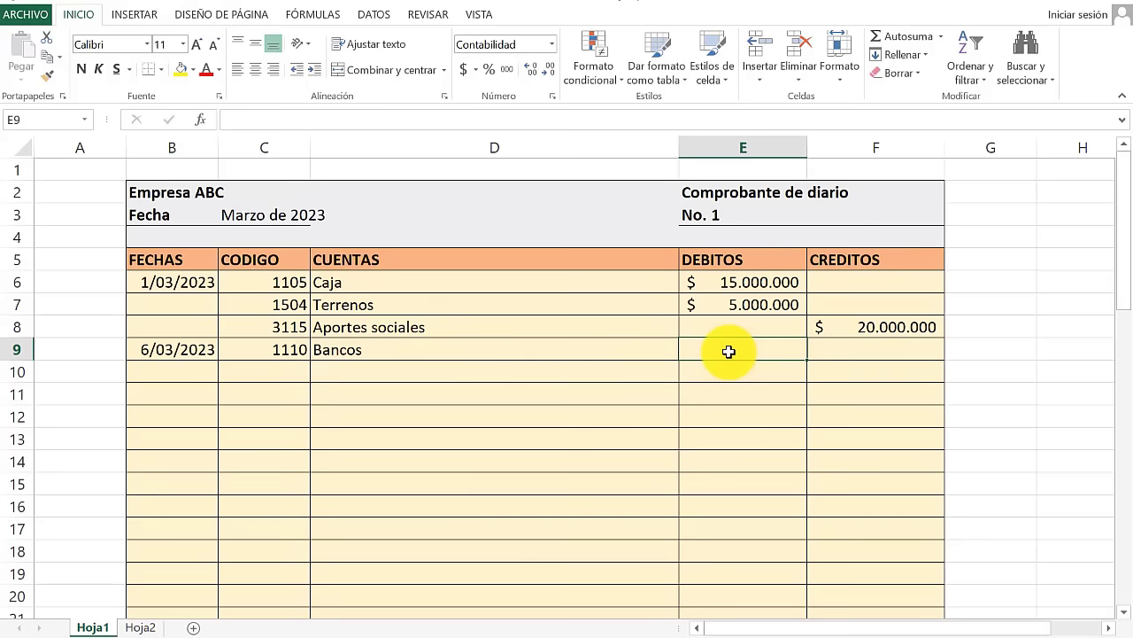
Step: Enter a debit of 15.000.000 for the Bancos account in row 9
text(15.00)
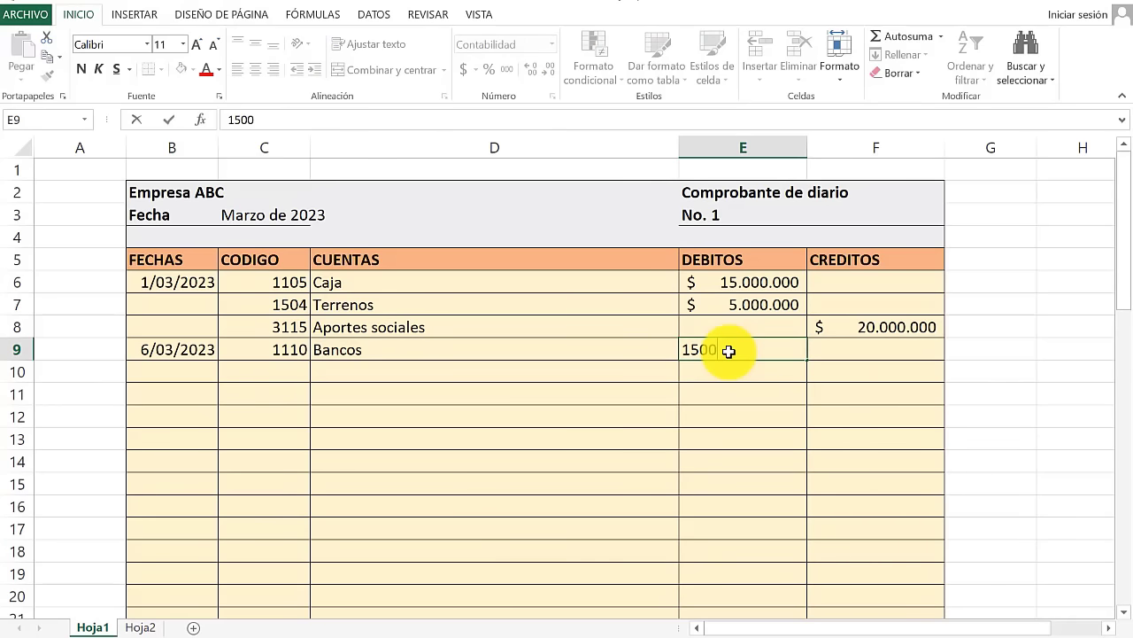
text(0.000)
key(Return)
Step: Add code 1105 and the account name Caja in row 10 of the journal voucher
click(275, 372)
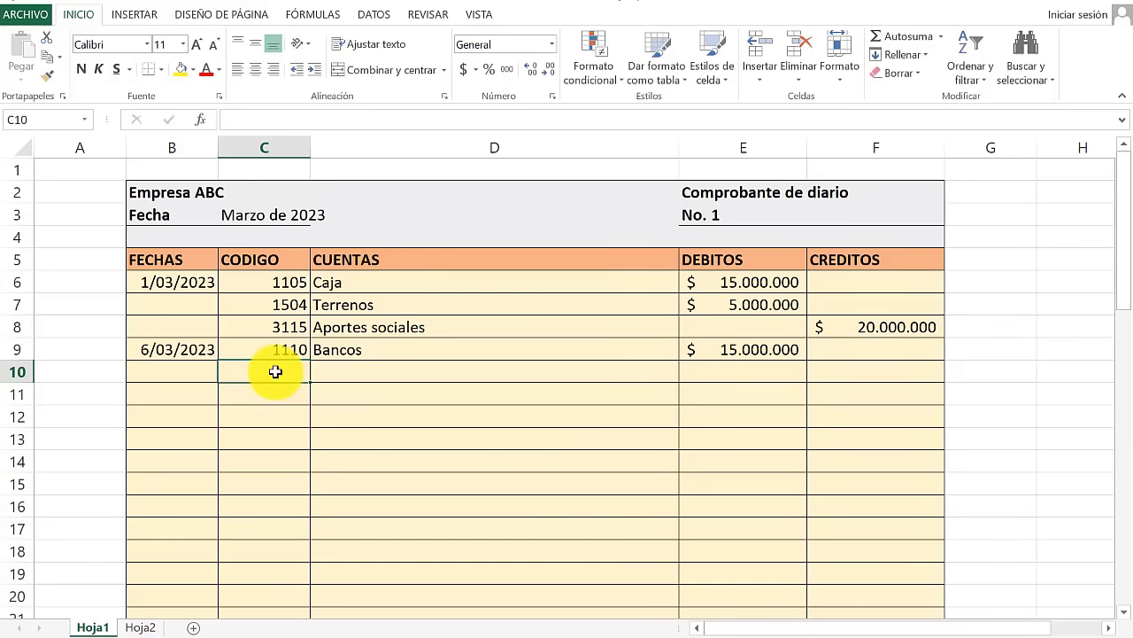
text(1105)
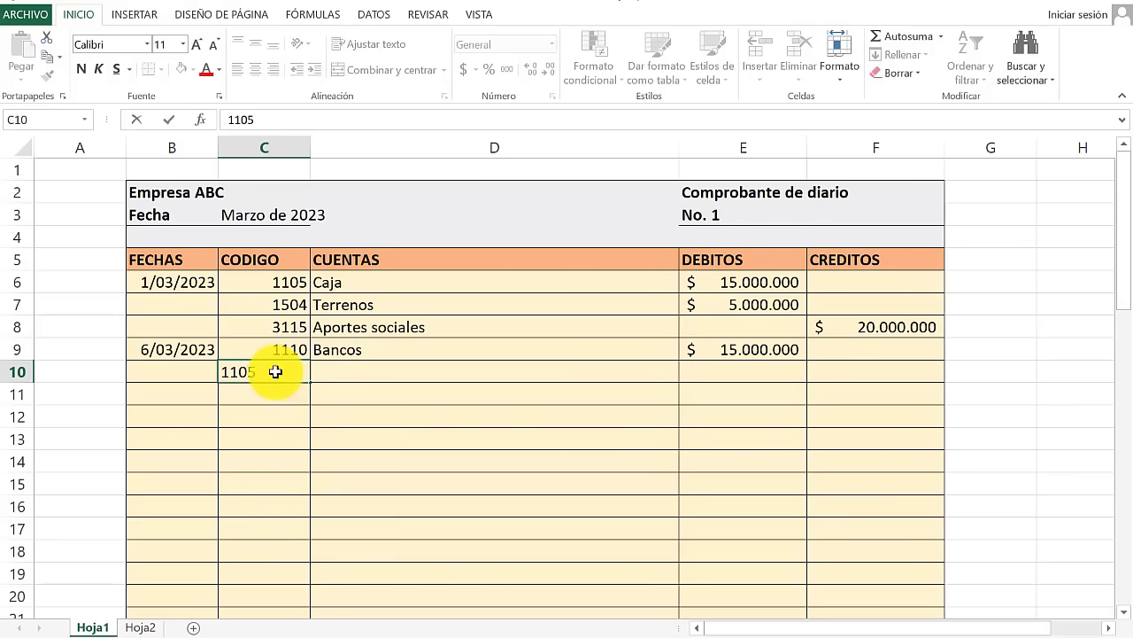
key(Return)
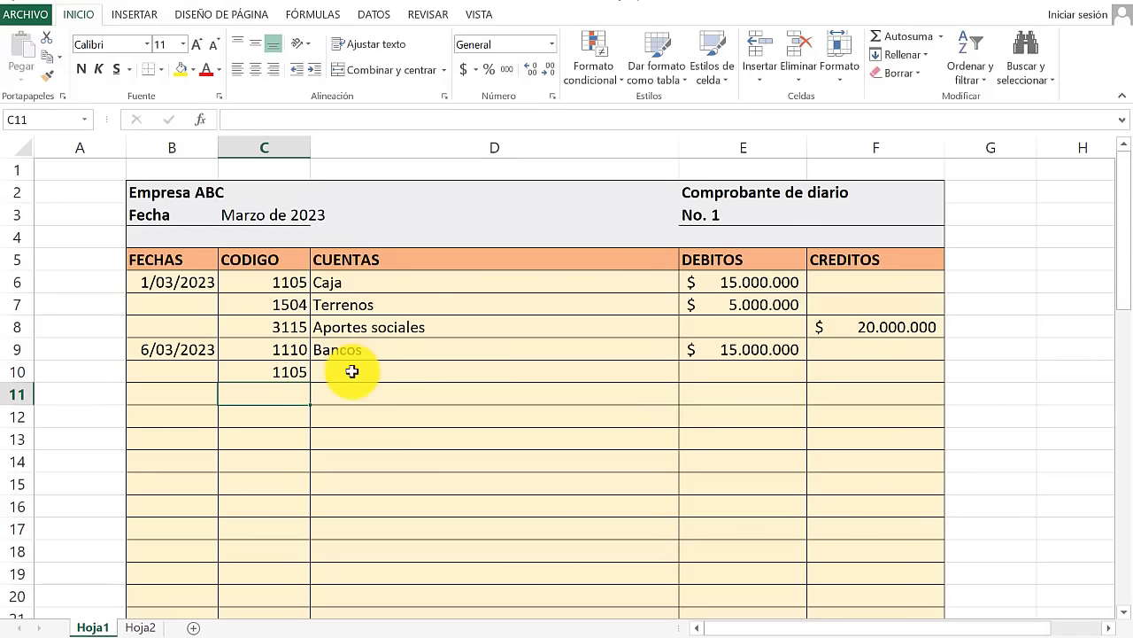
click(352, 371)
text(V)
key(BackSpace)
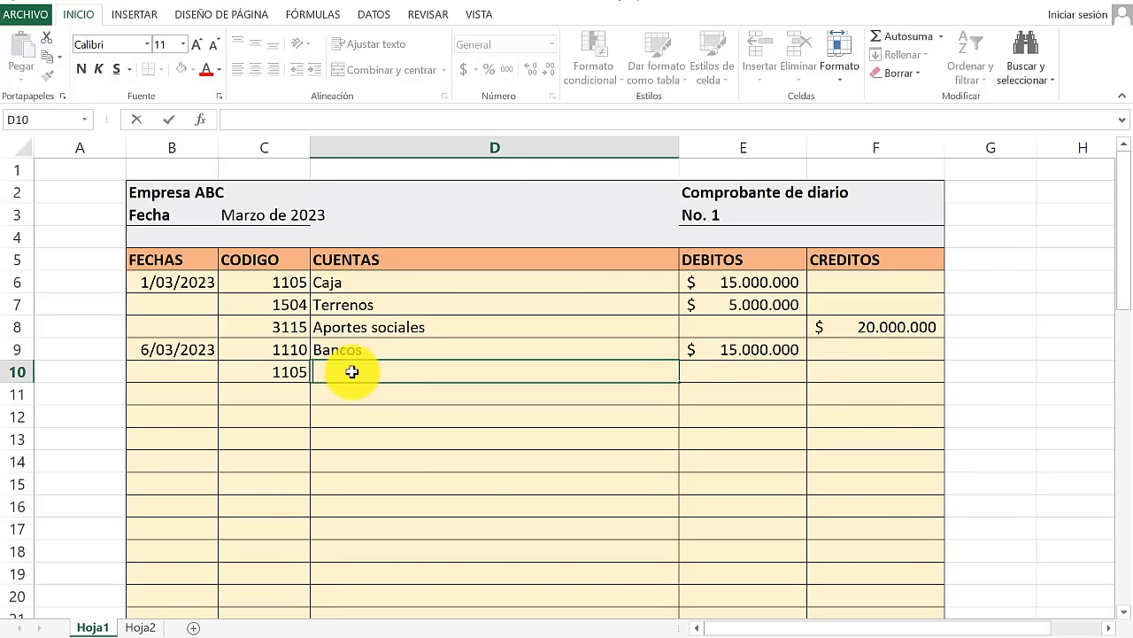
text(Caja)
Step: Enter a credit of 15.000.000 for the Caja account in row 10
key(Tab)
key(Tab)
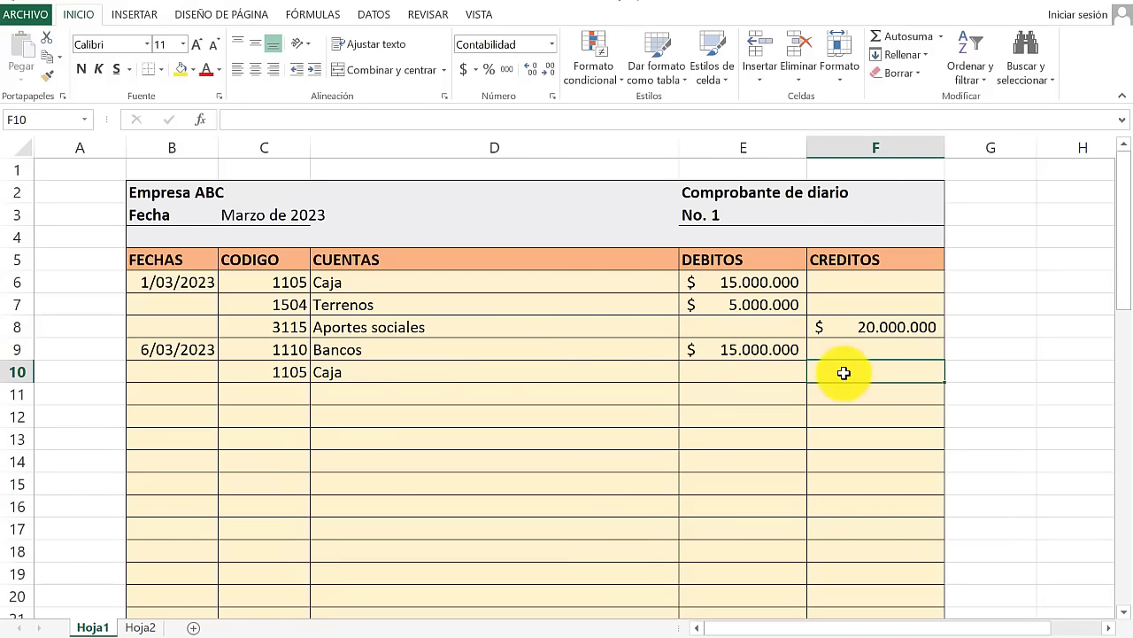
text(150.00)
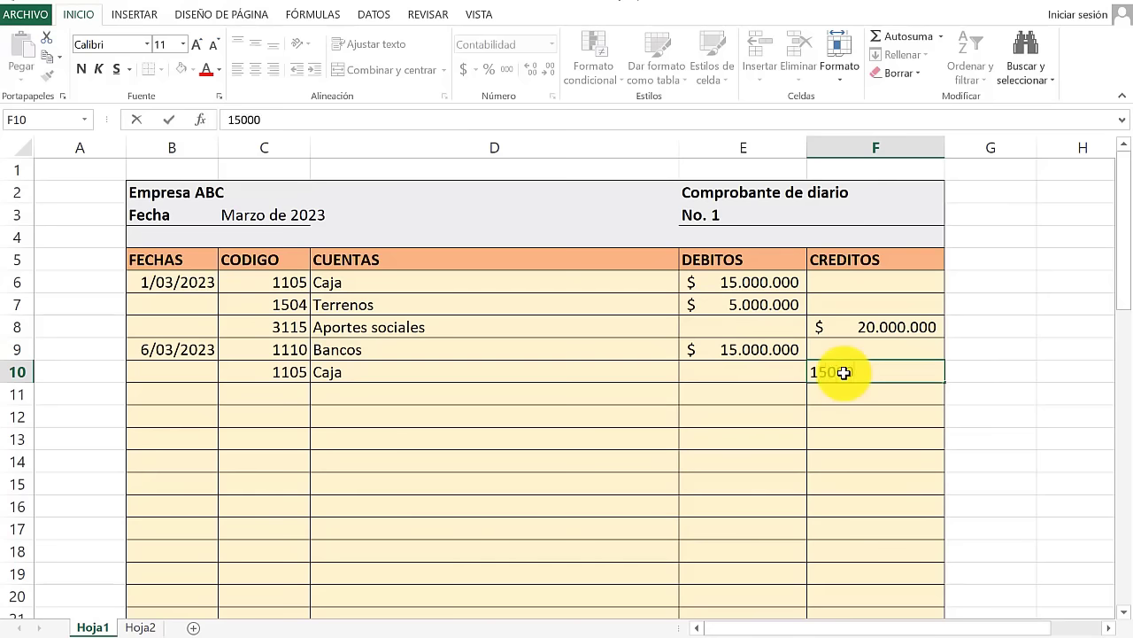
text(0.000)
key(Return)
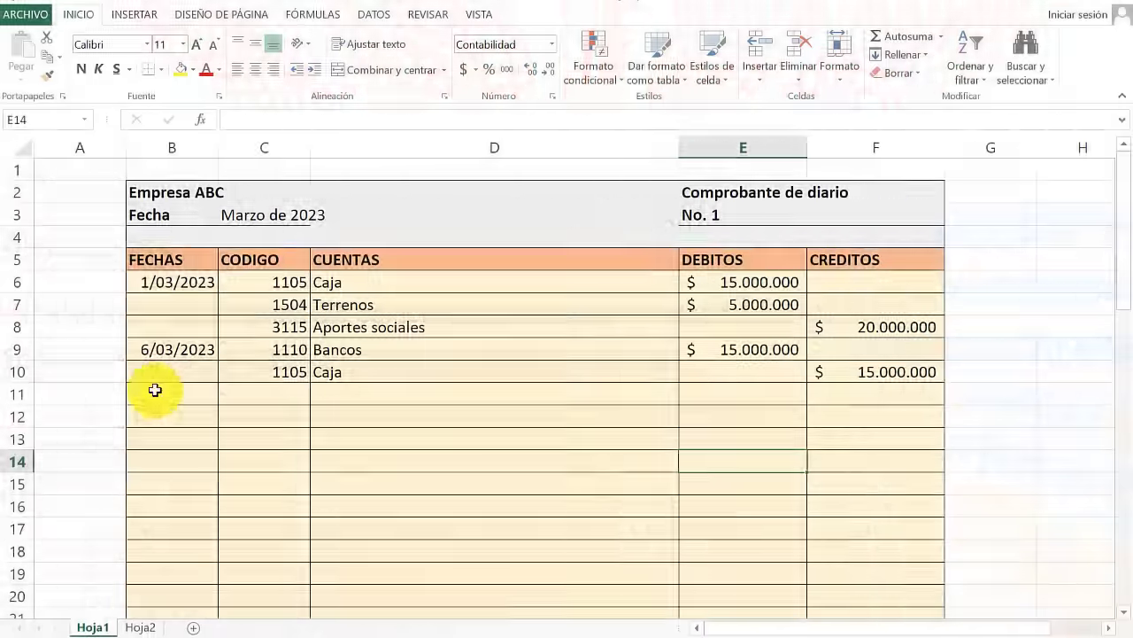
Step: Start the row 11 entry with the date 8 marzo 2023, code 6205 and the account Compra de mercancias
click(155, 391)
text(8 ma)
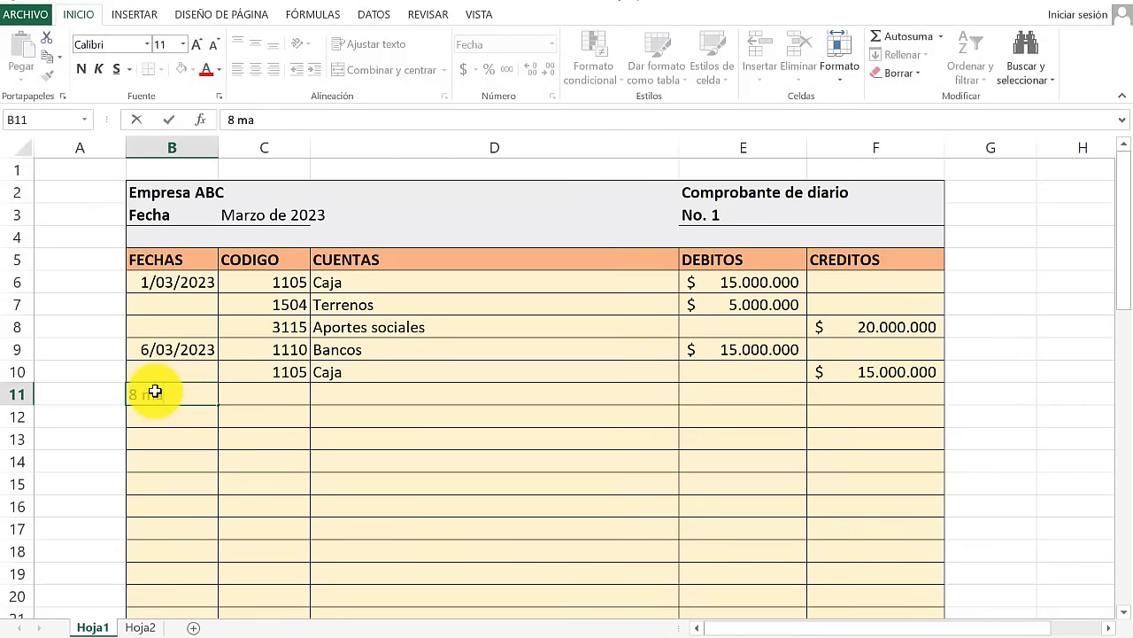
text(rzo 2023)
click(272, 399)
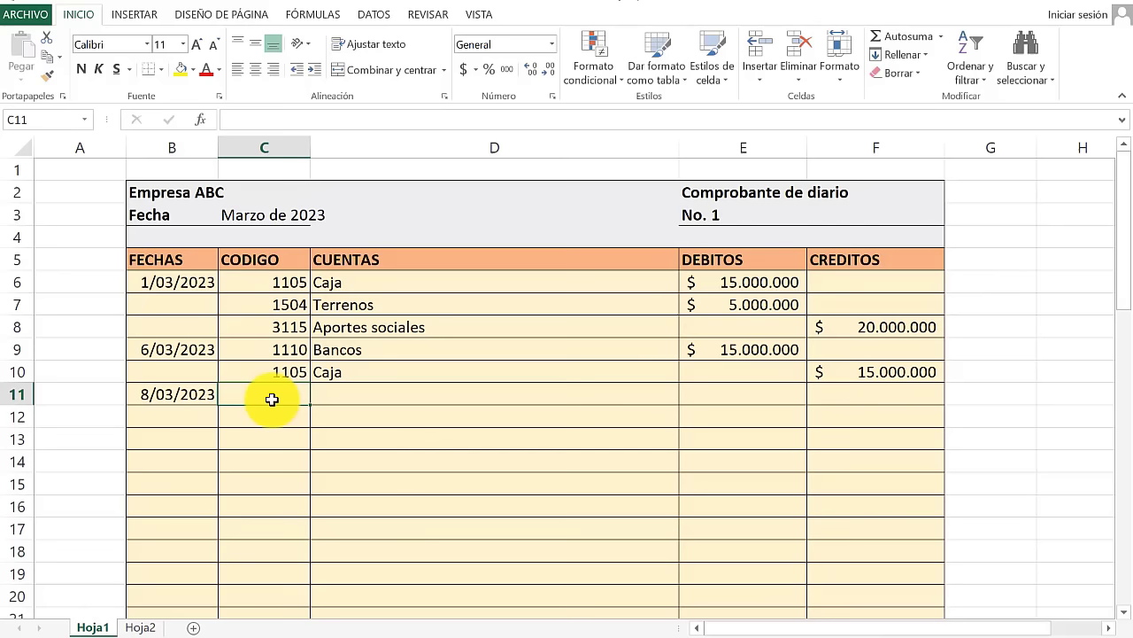
text(6205)
click(372, 389)
text(Compra de mercancias)
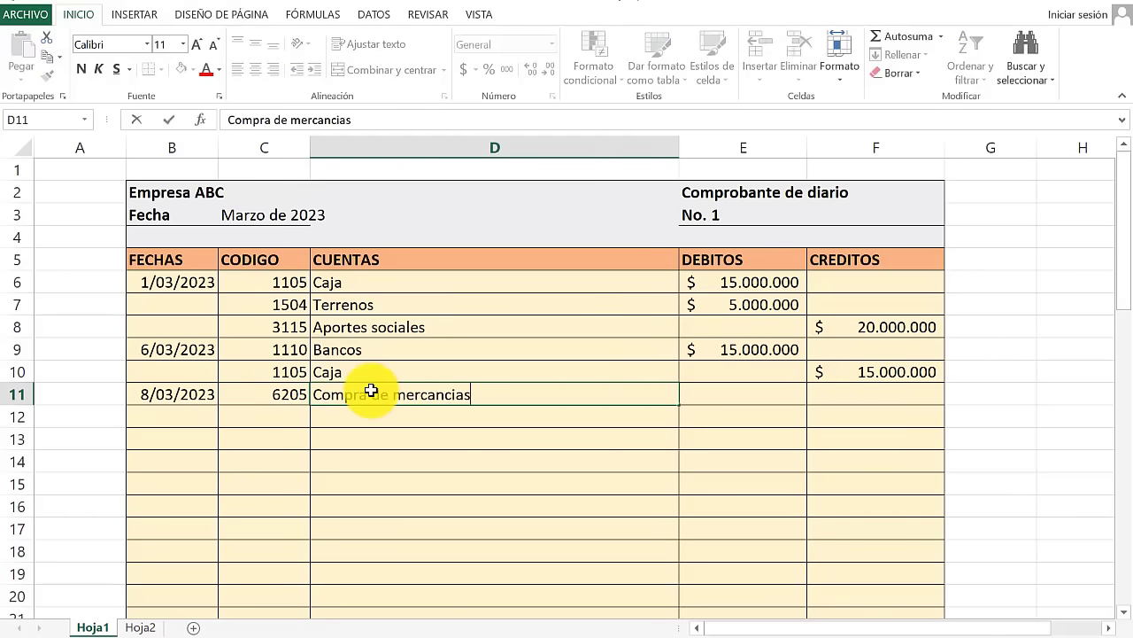
Step: Enter a debit of 3.000.000 for Compra de mercancias in row 11
key(Tab)
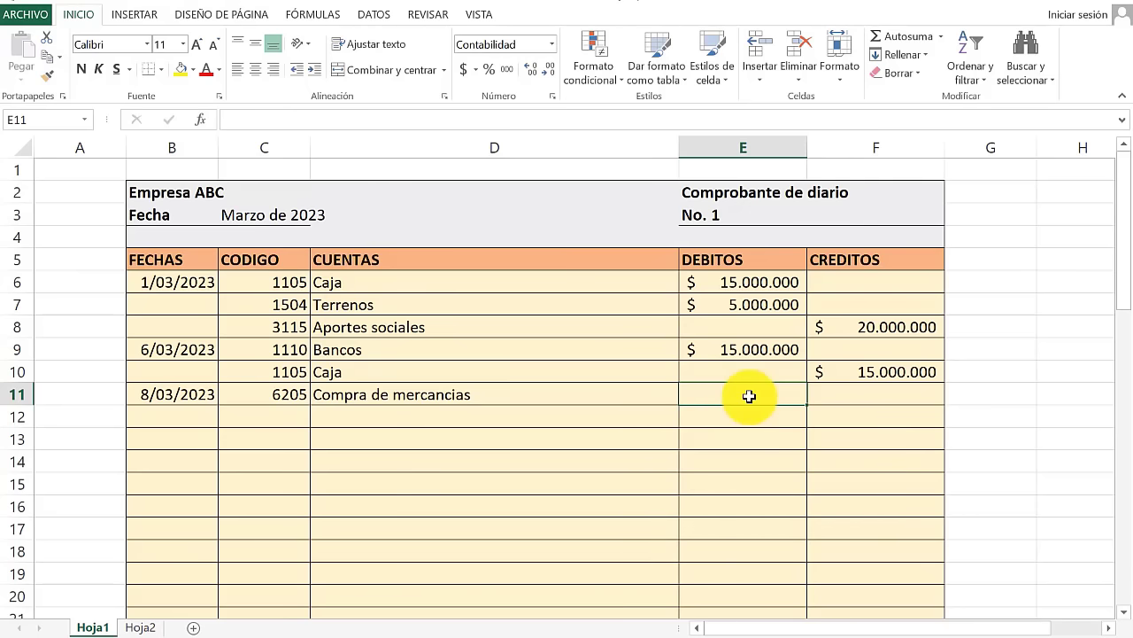
text(3.000.)
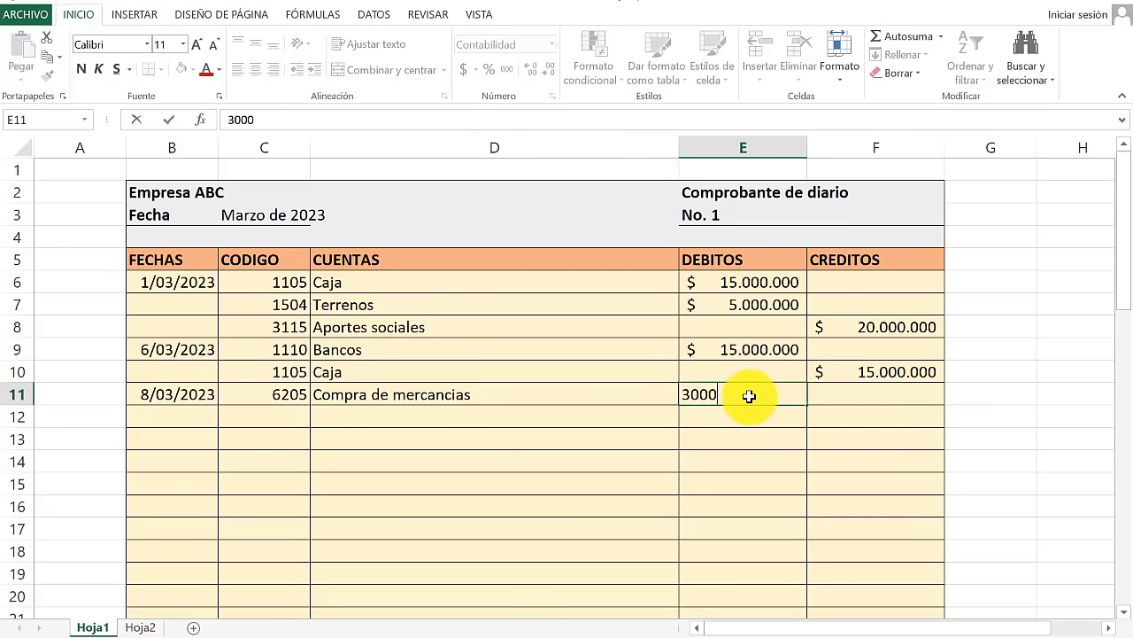
text(000)
key(Return)
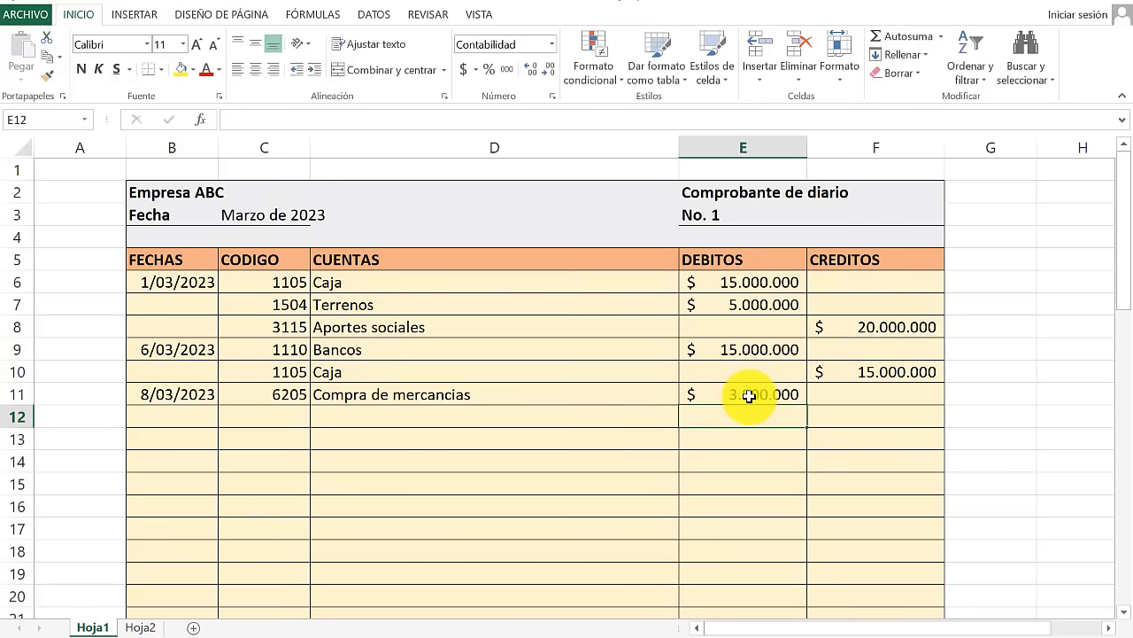
Step: Fill row 12 with code 2205, the account Proveedores nacionales and a credit of 3.000.000
click(264, 416)
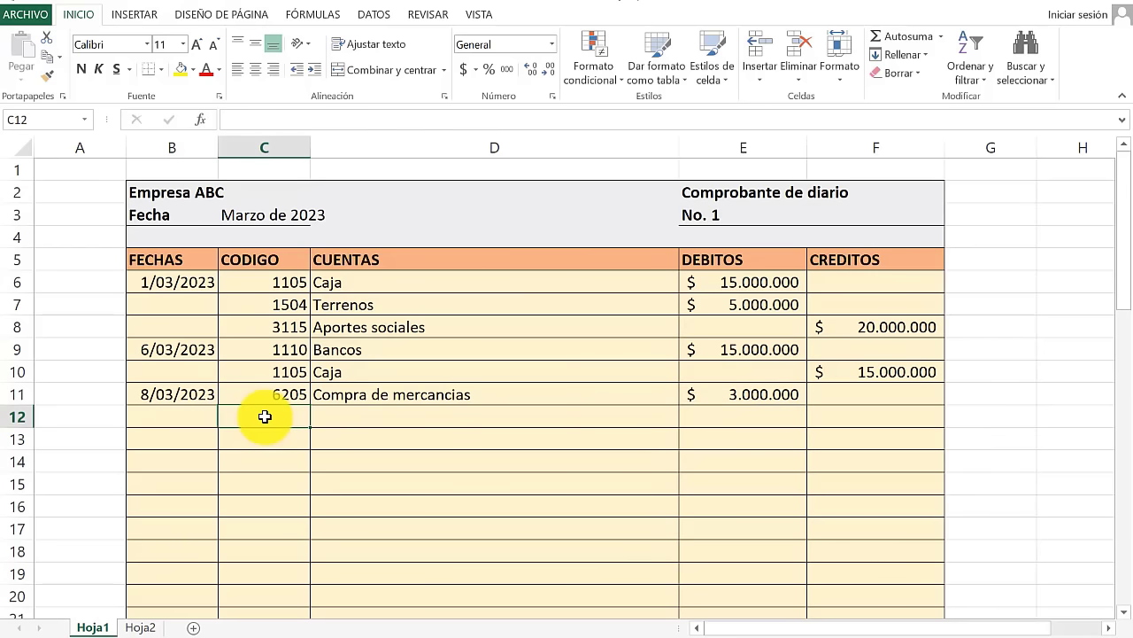
text(2205)
key(Return)
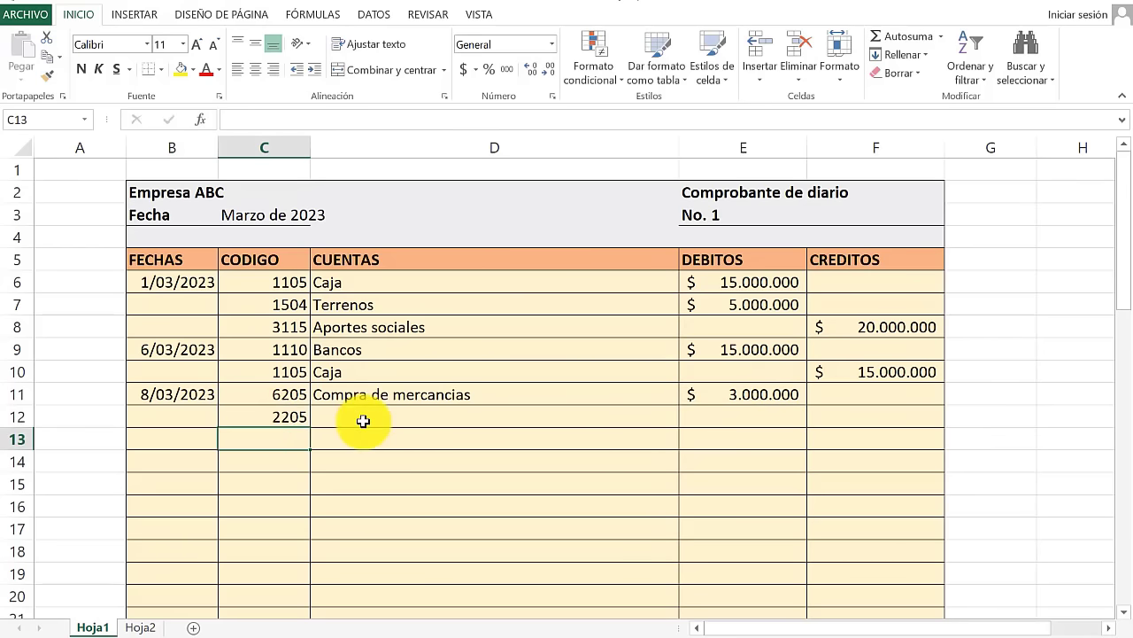
click(363, 421)
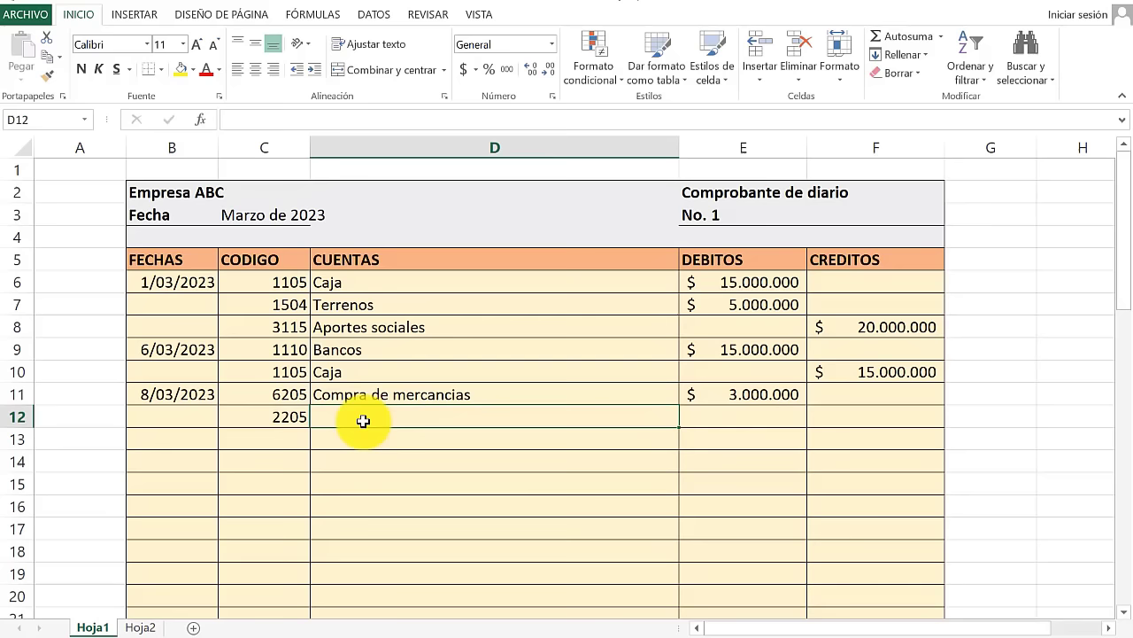
text(Proveedores nacionales)
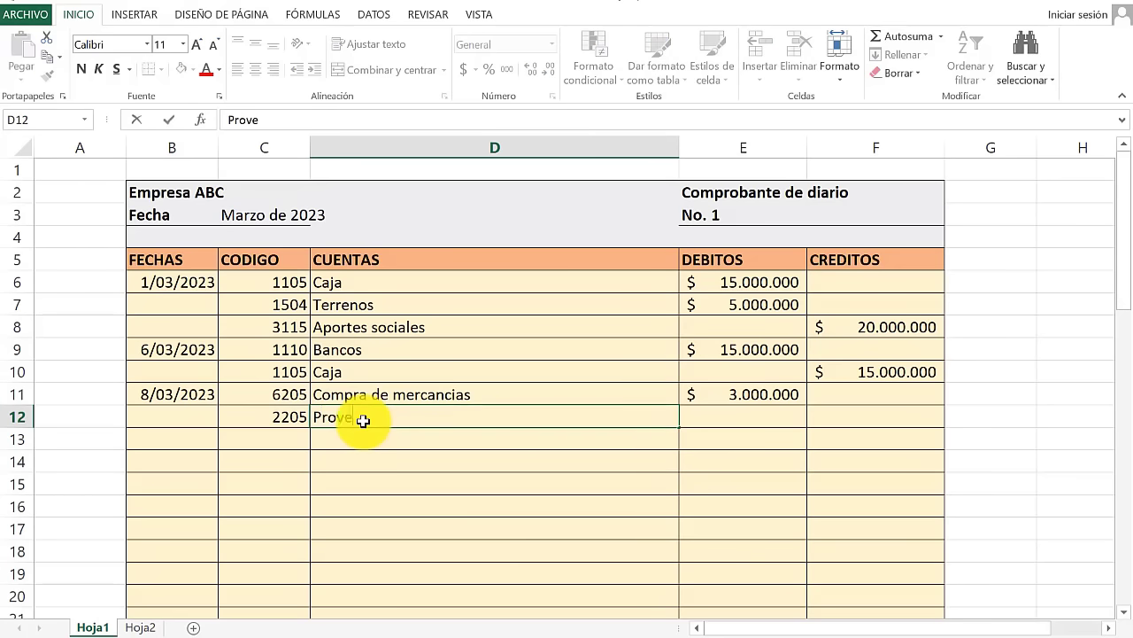
key(Return)
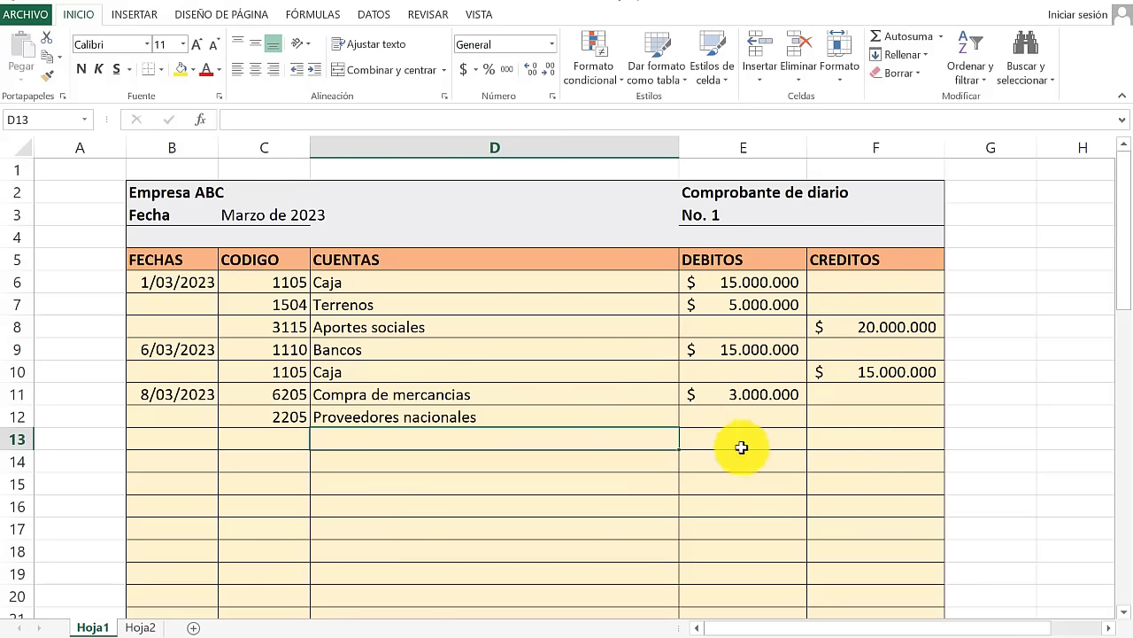
click(838, 421)
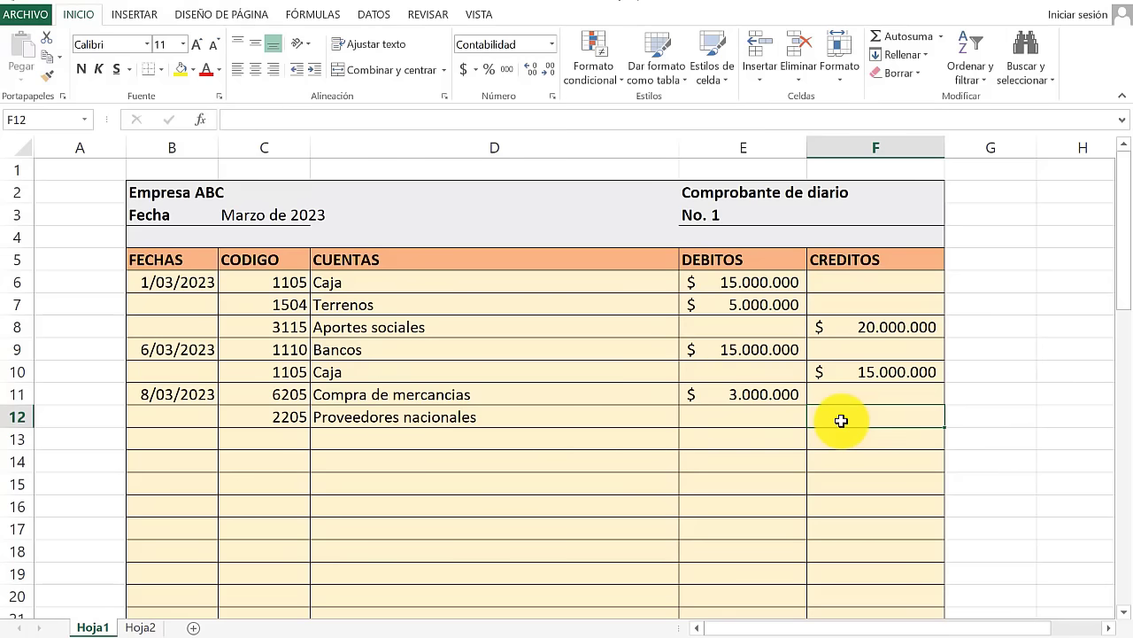
text(3000)
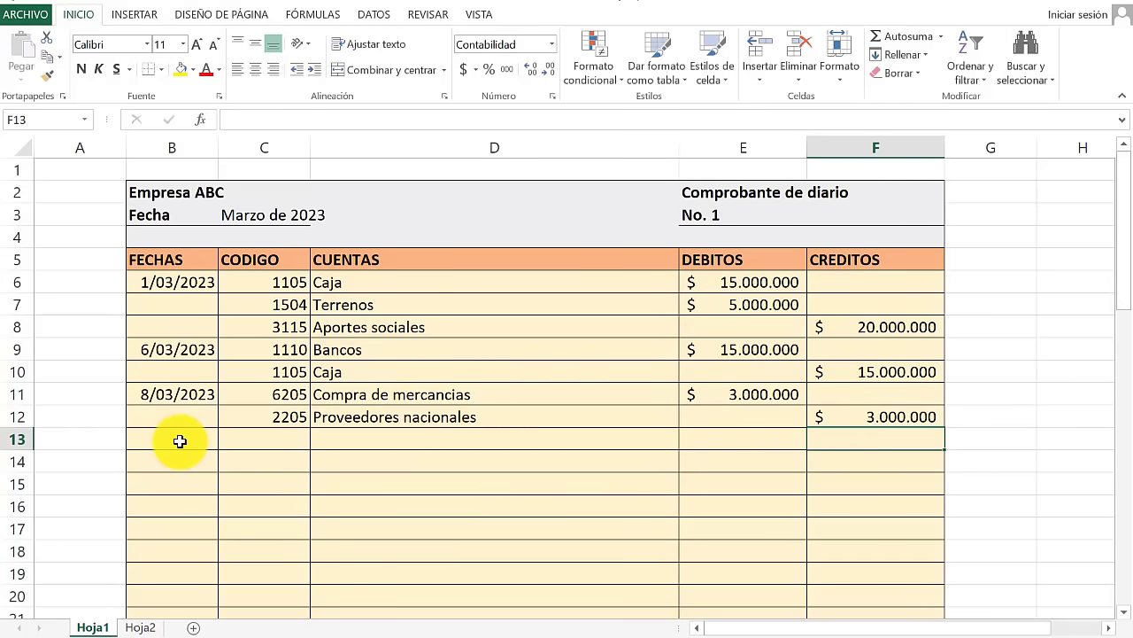
Step: Start the row 13 entry with the date 11 marzo 2023, code 6205 and the account Compra de mercancias
click(179, 441)
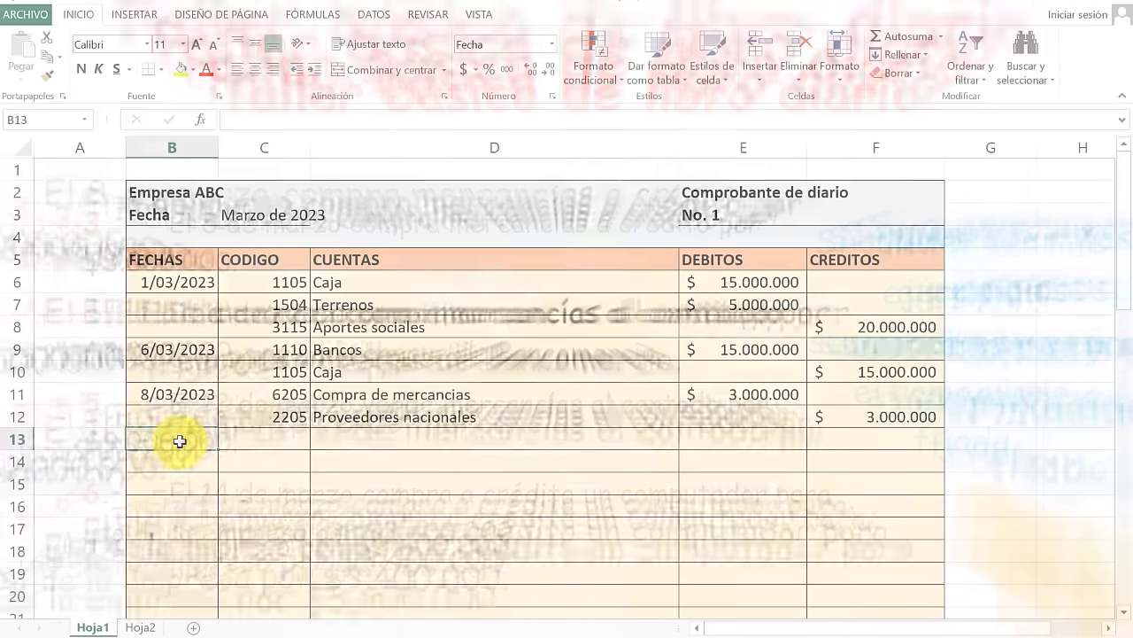
text(1)
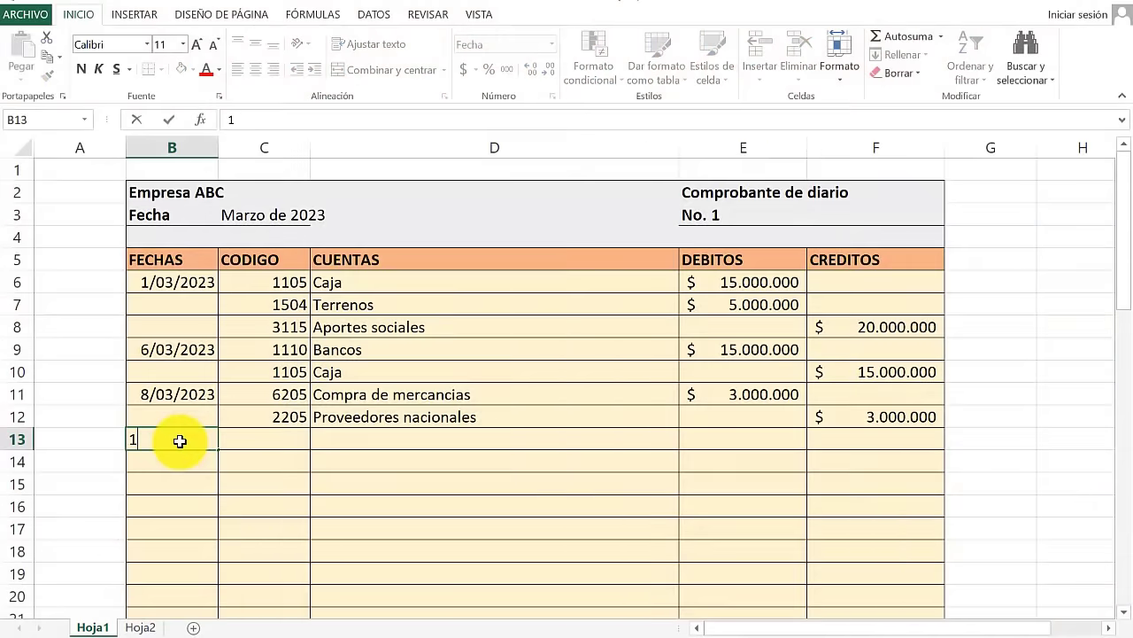
text(1 marzo 2023)
click(288, 437)
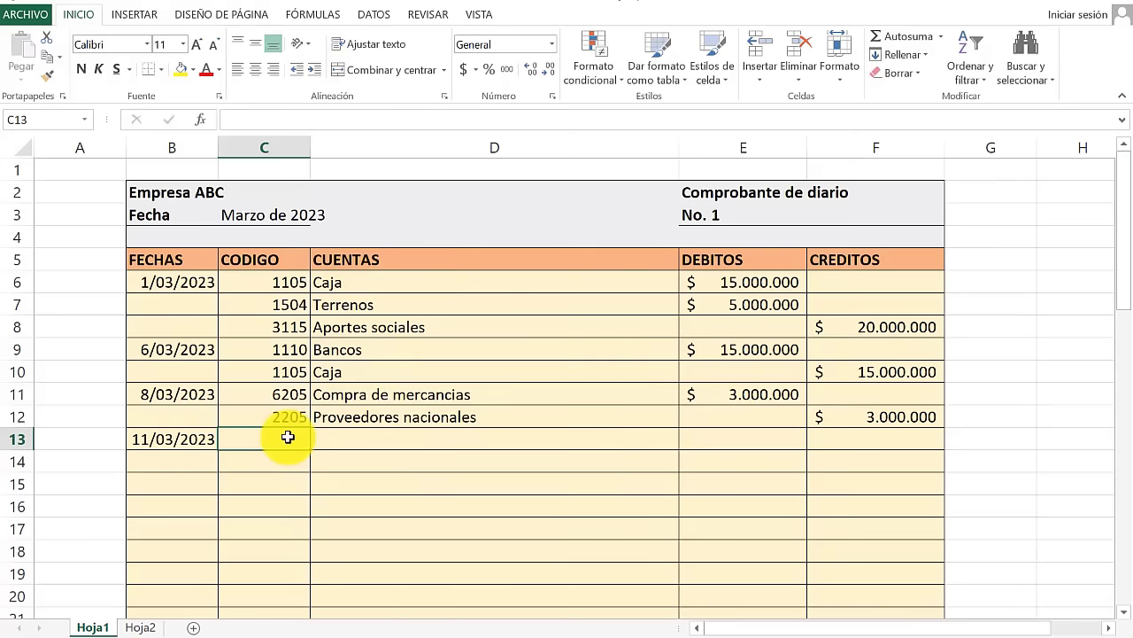
text(6205)
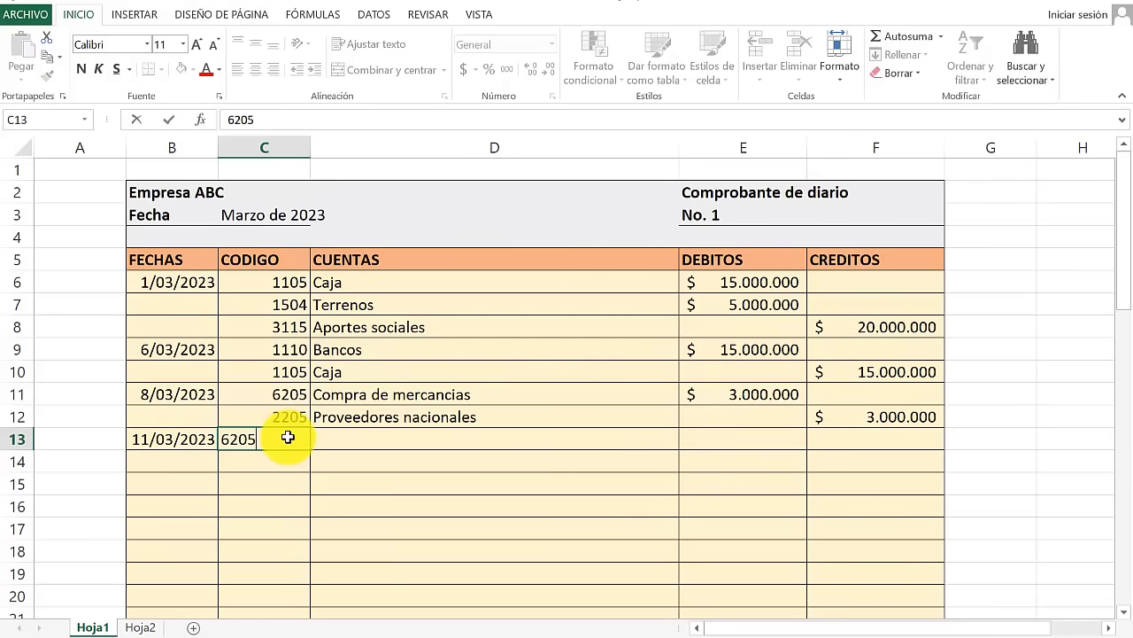
scroll(288, 437, right, 1)
scroll(288, 437, left, 1)
click(336, 435)
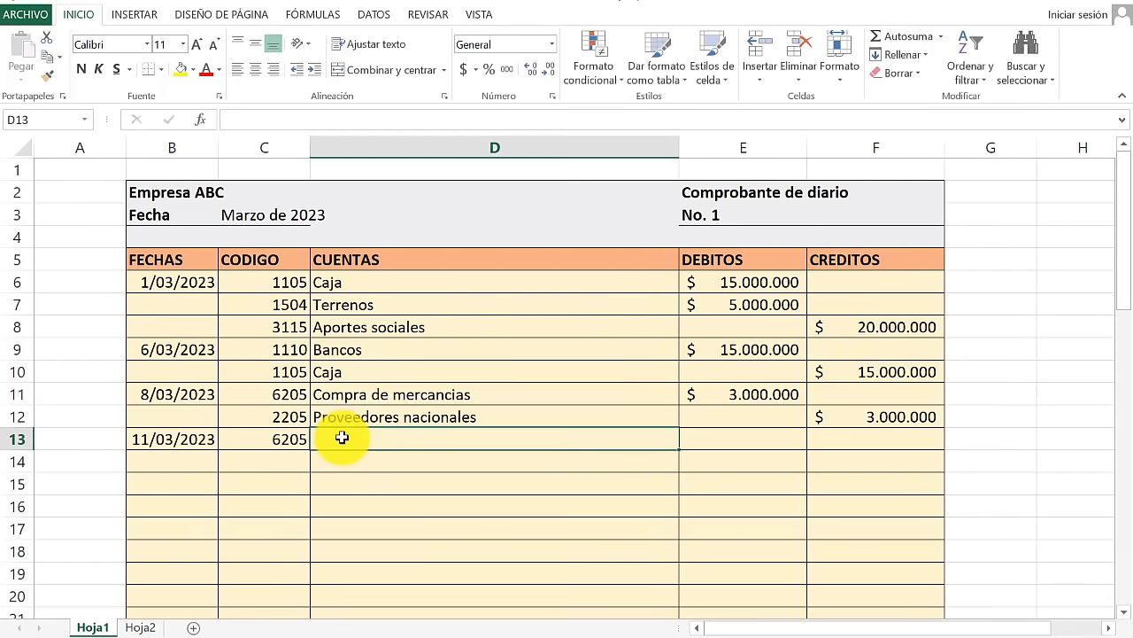
text(C)
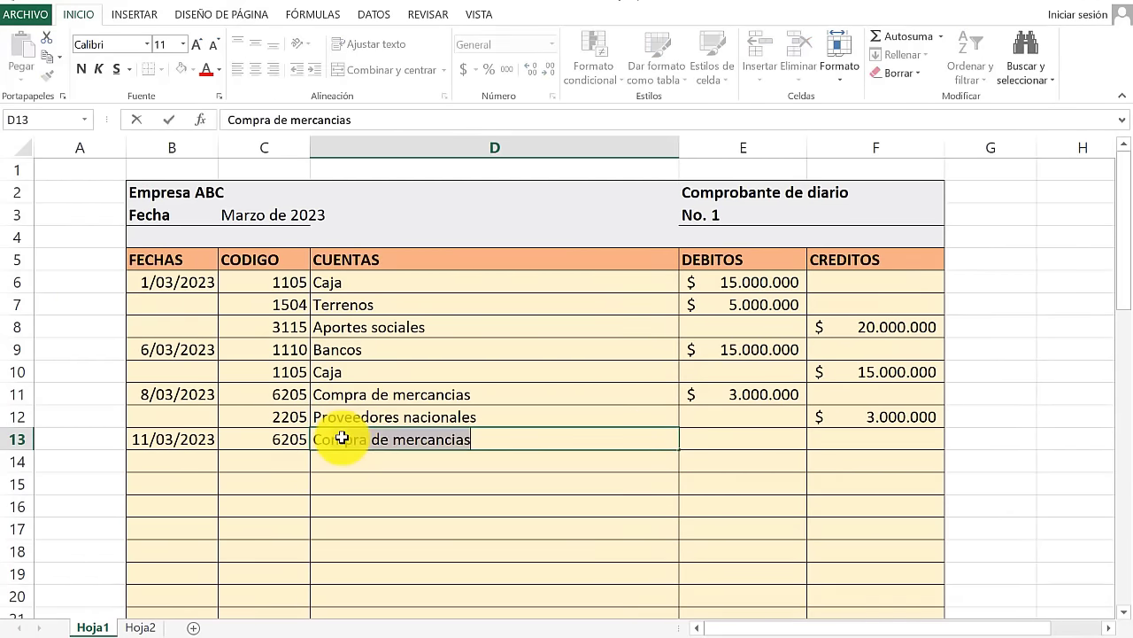
key(Return)
Step: Enter a debit of 2.000.000 for Compra de mercancias in row 13
click(698, 443)
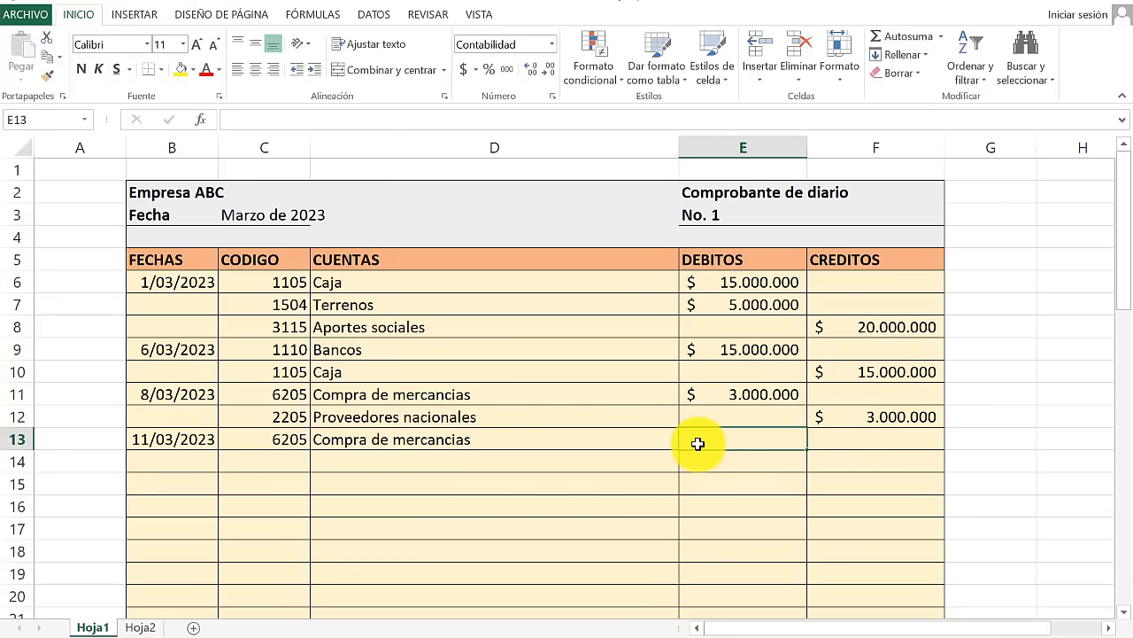
text(2.000.0)
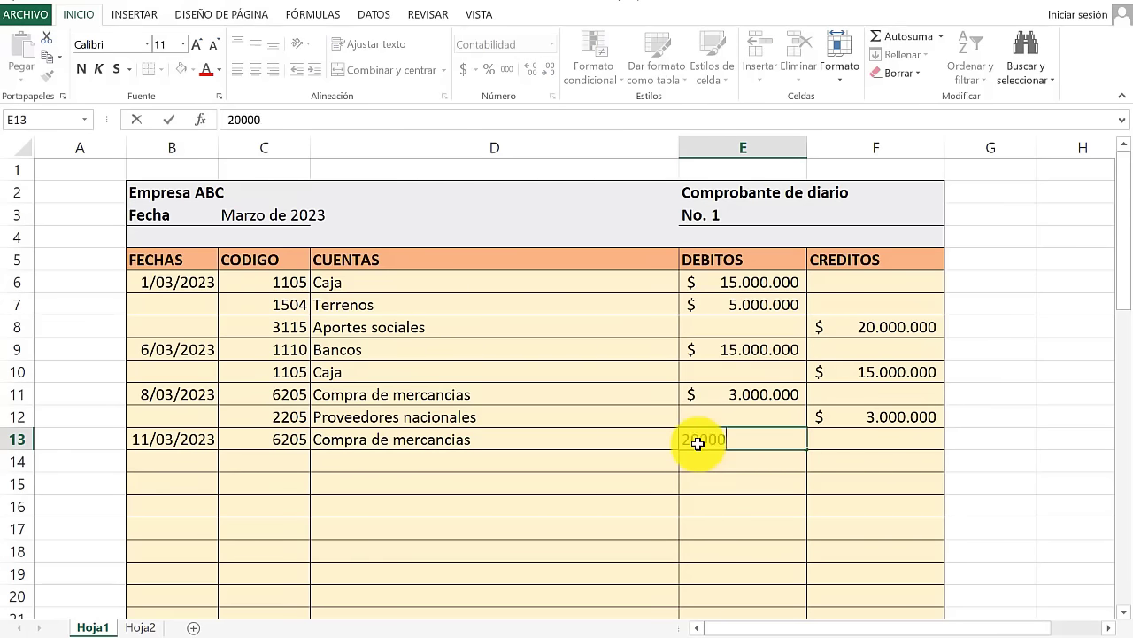
text(00)
key(Return)
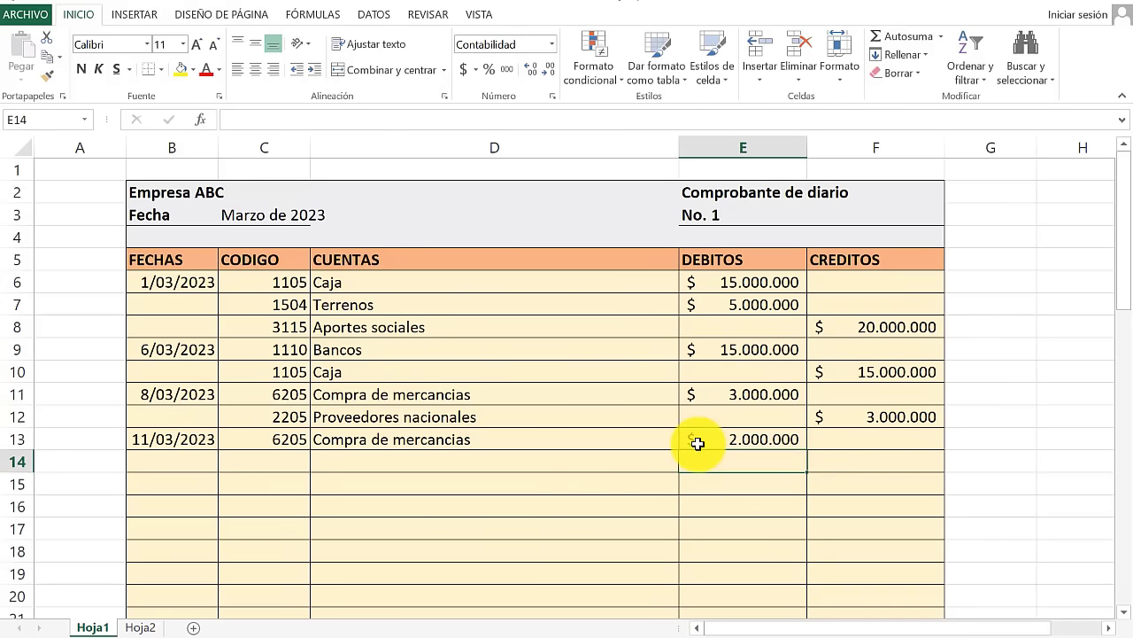
Step: Add code 1110 and the account name Bancos in row 14
click(295, 461)
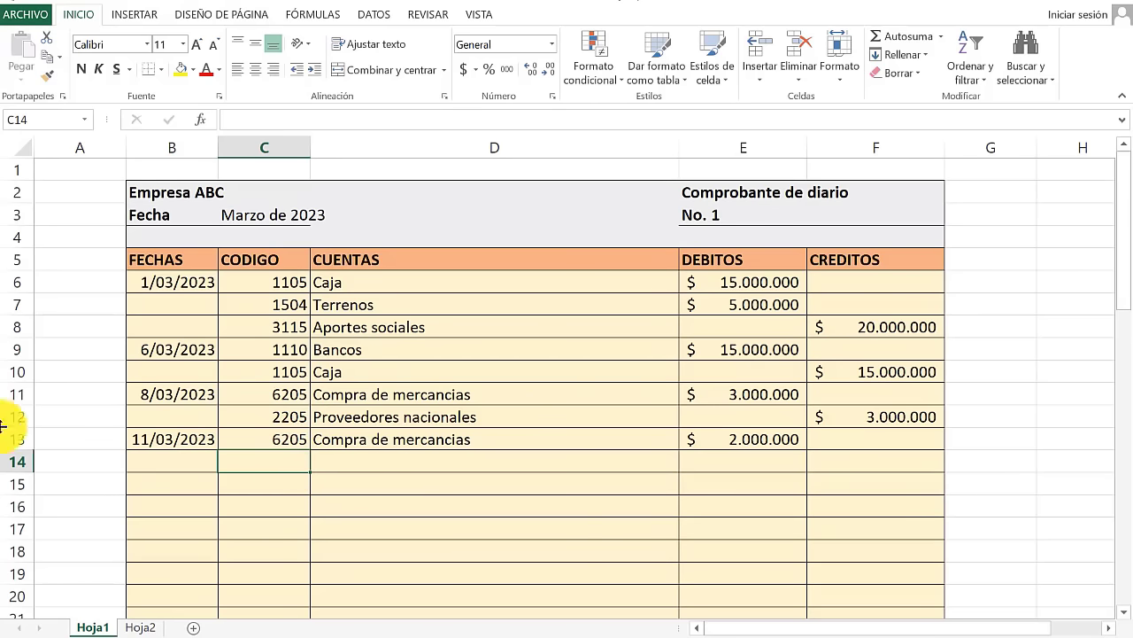
text(1110)
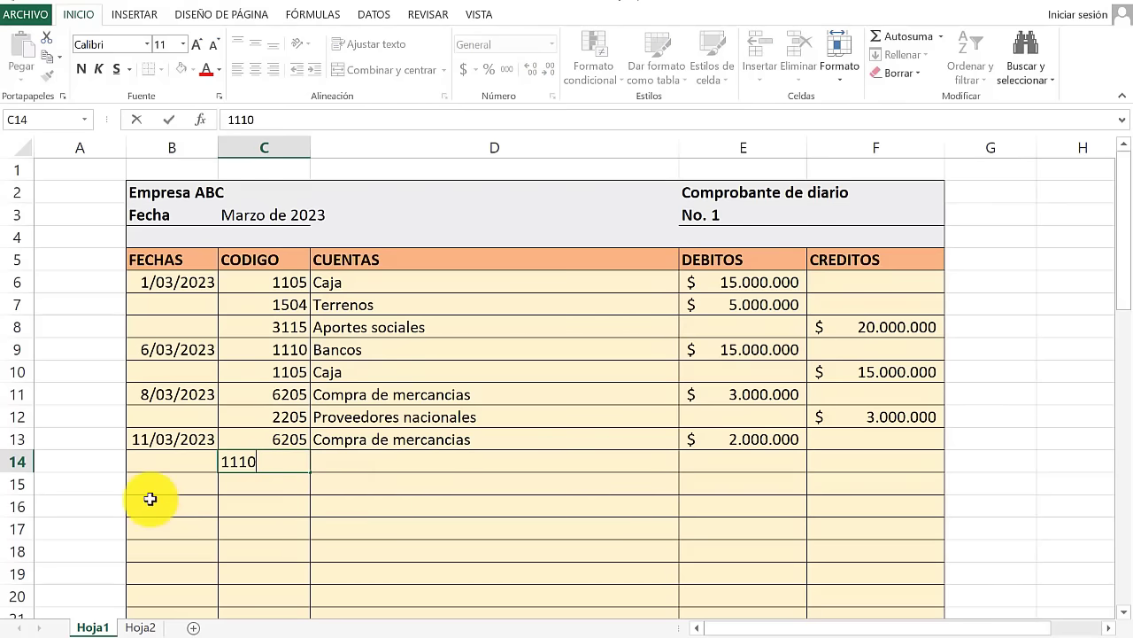
key(Return)
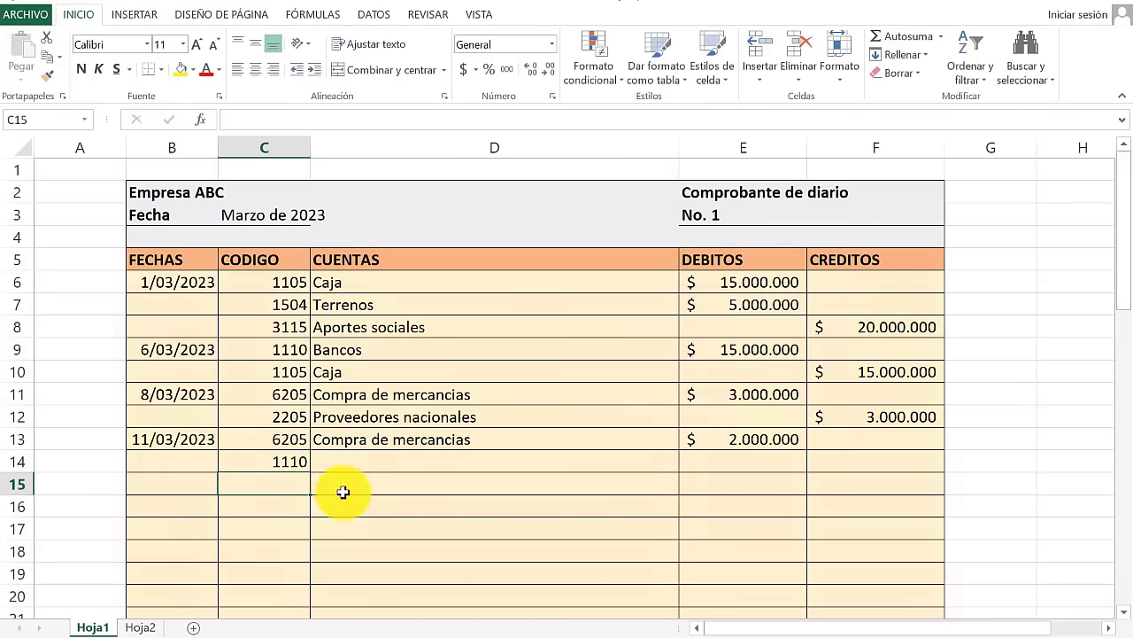
click(335, 451)
text(Bancos)
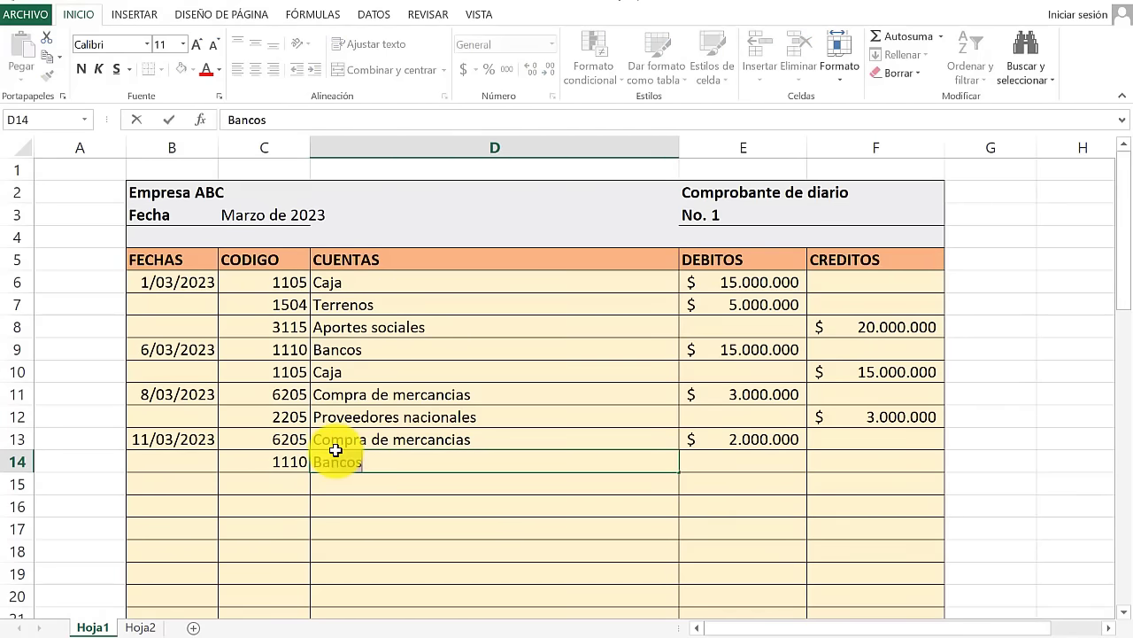
key(Return)
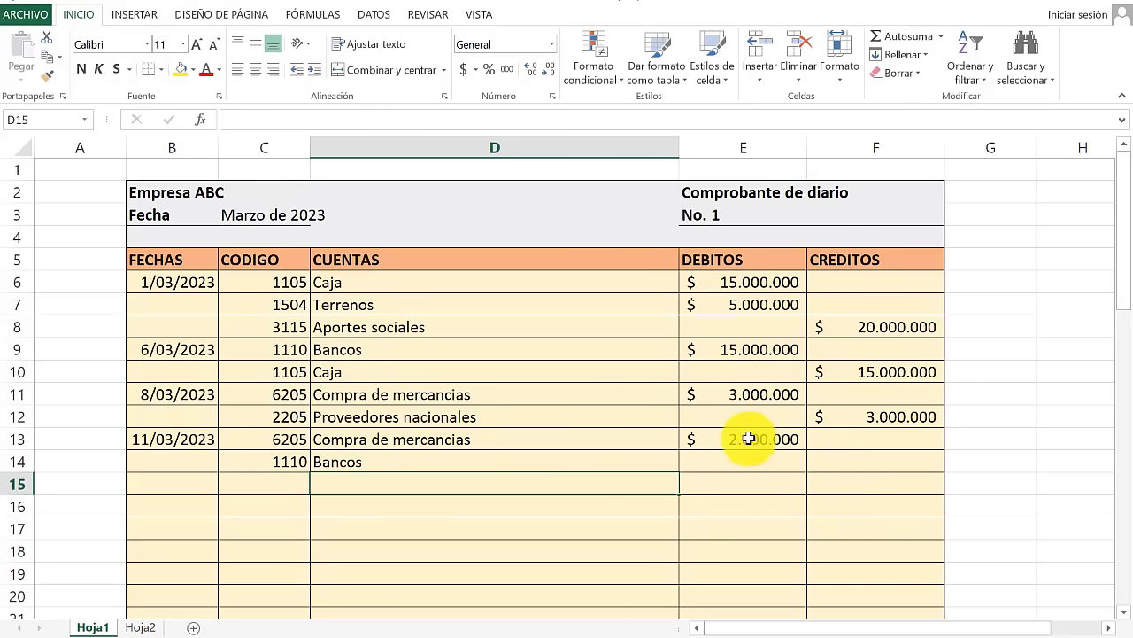
Step: Enter a credit of 2.000.000 for Bancos in row 14
click(857, 463)
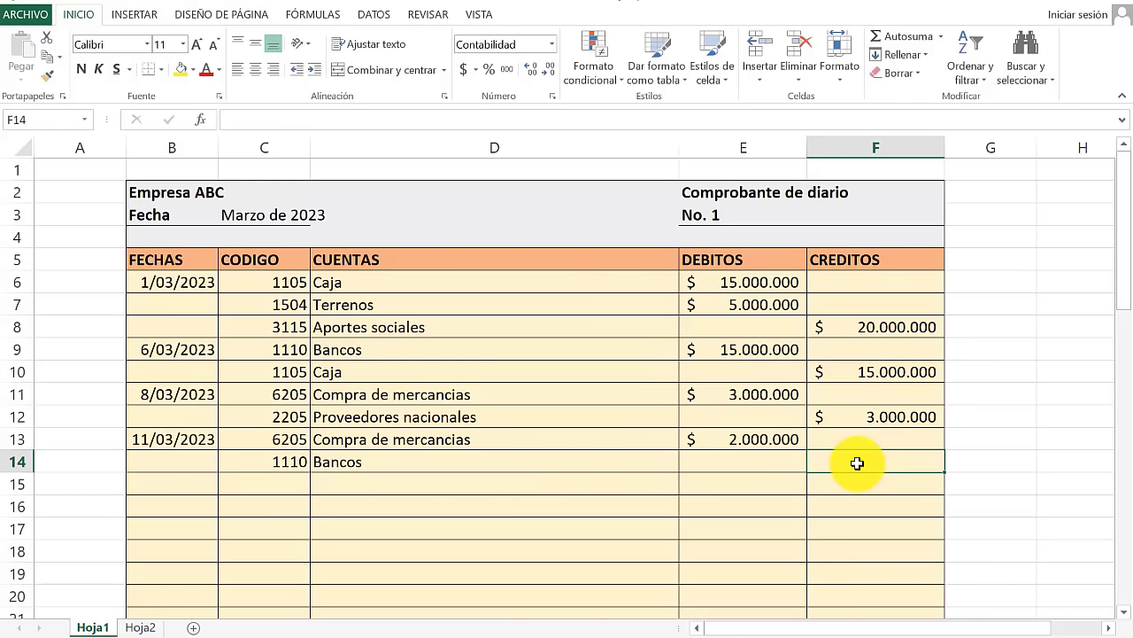
text(20)
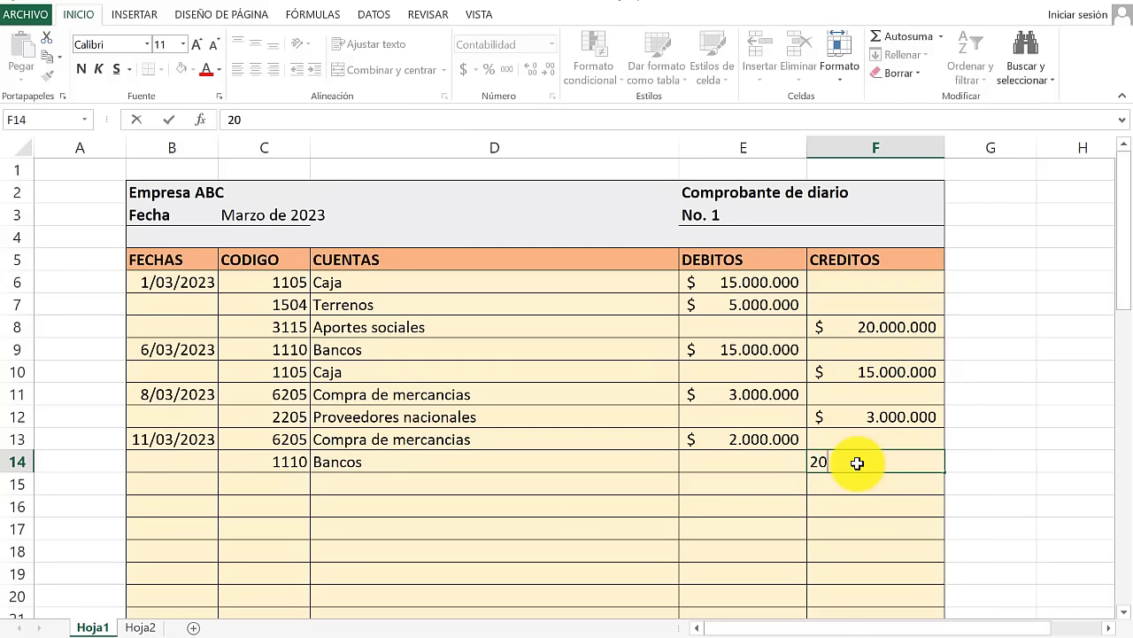
text(00000)
key(Return)
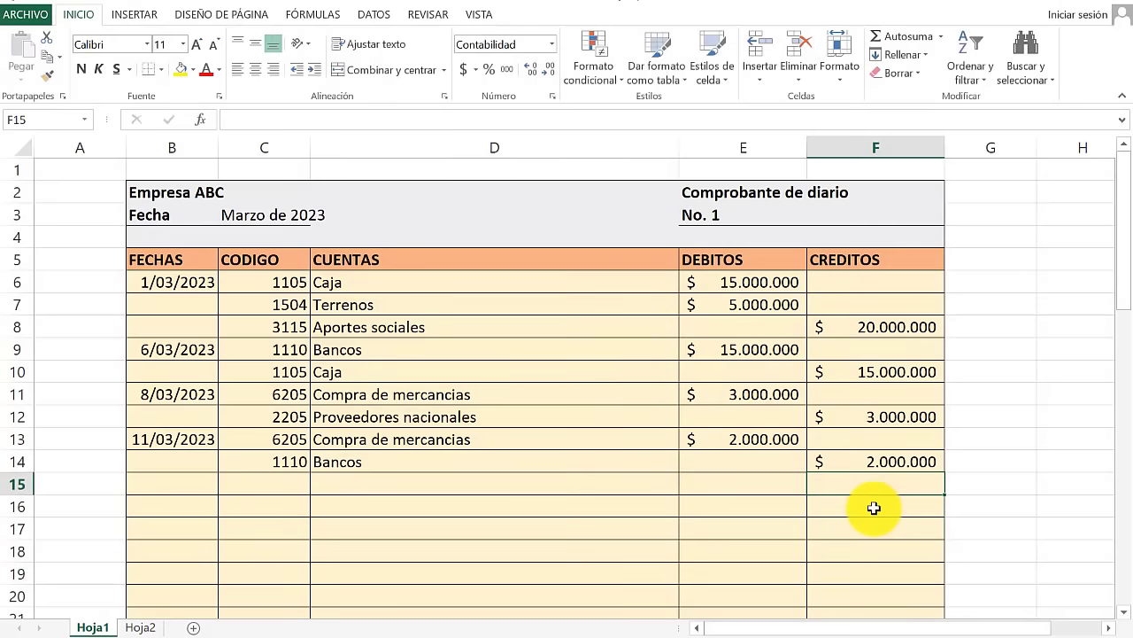
Step: Start the row 15 entry with the date 12 marzo 2023, code 1105 and the account Caja
click(178, 486)
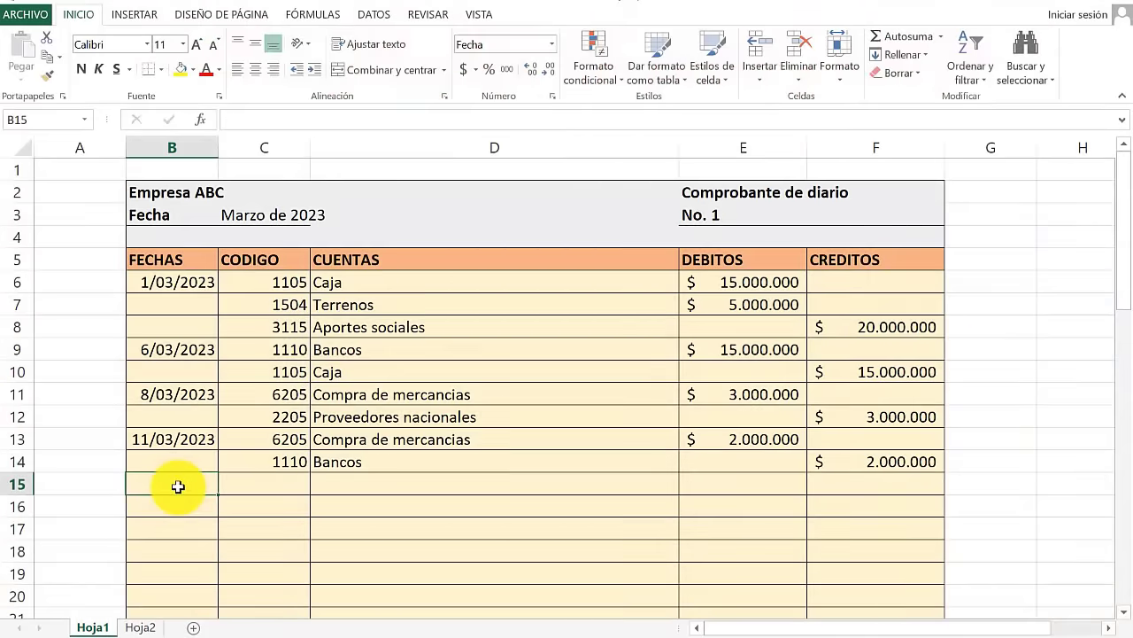
text(12)
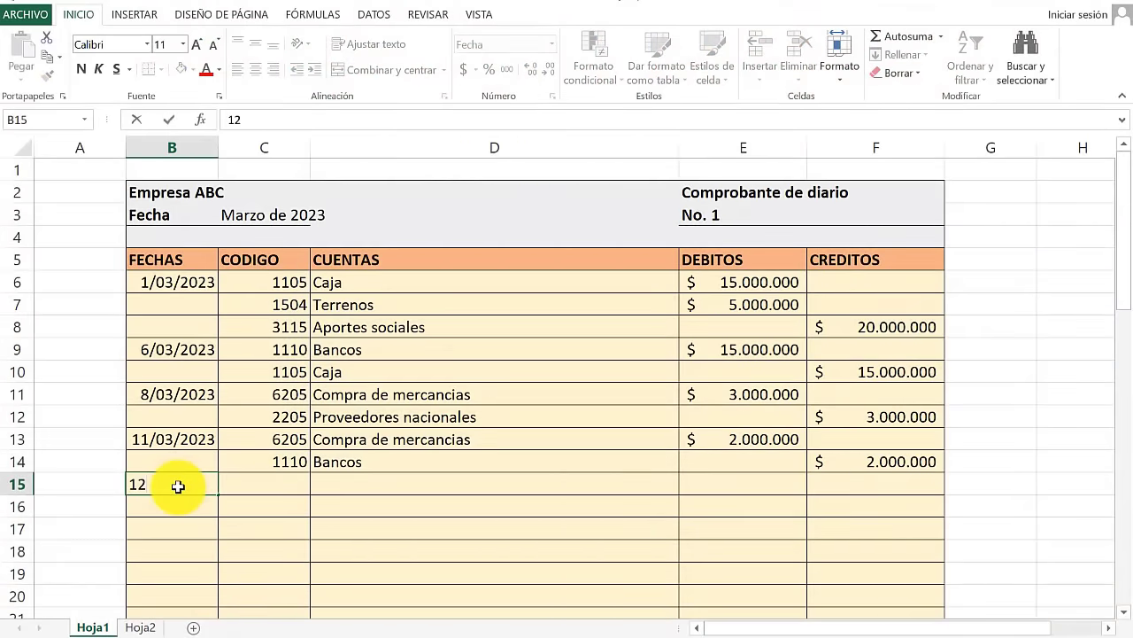
text( marzo 2023)
key(Return)
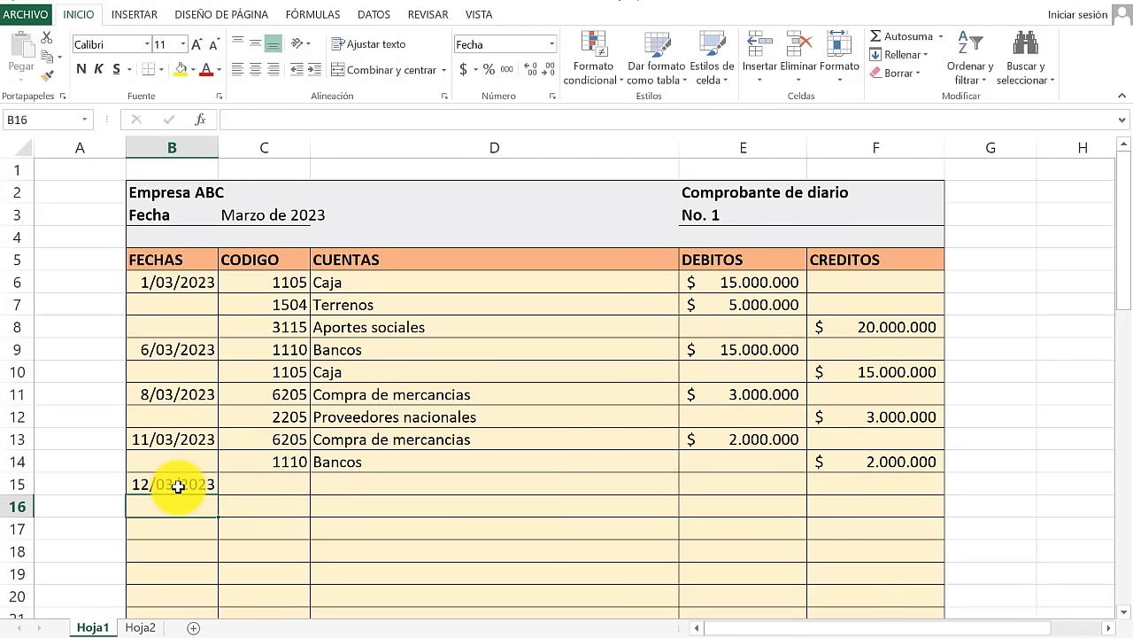
click(279, 486)
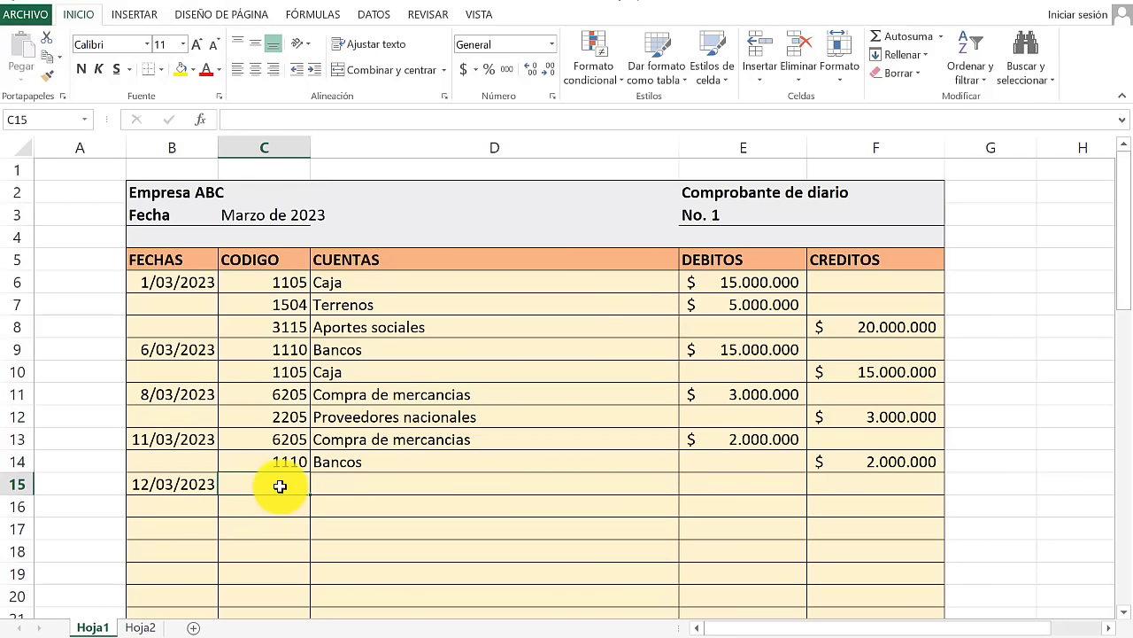
text(1105)
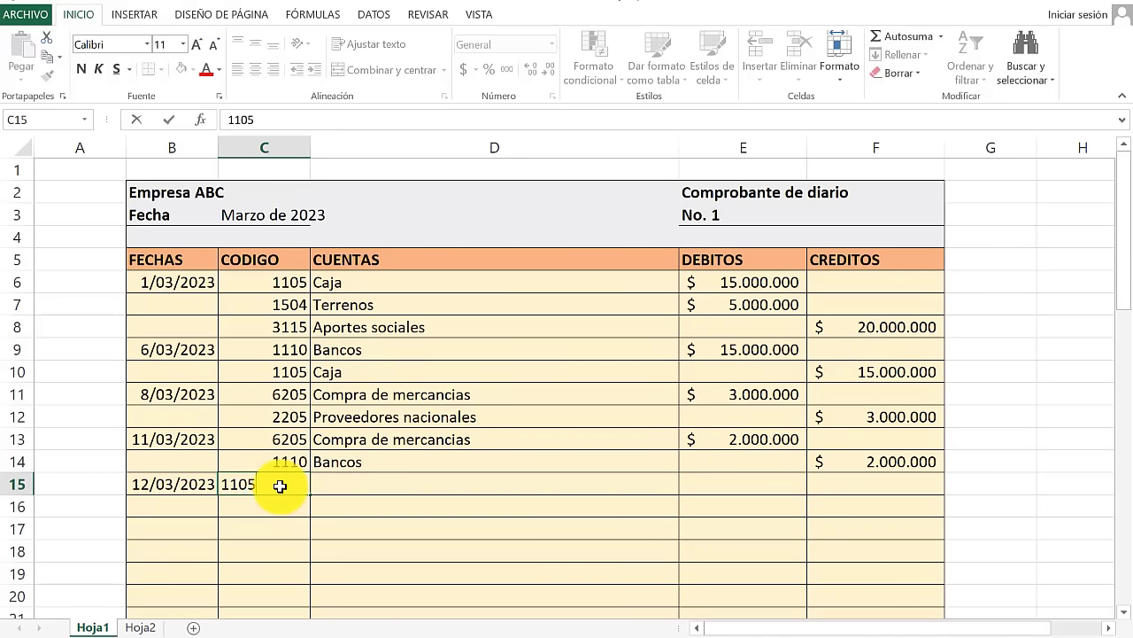
click(355, 490)
text(Caja)
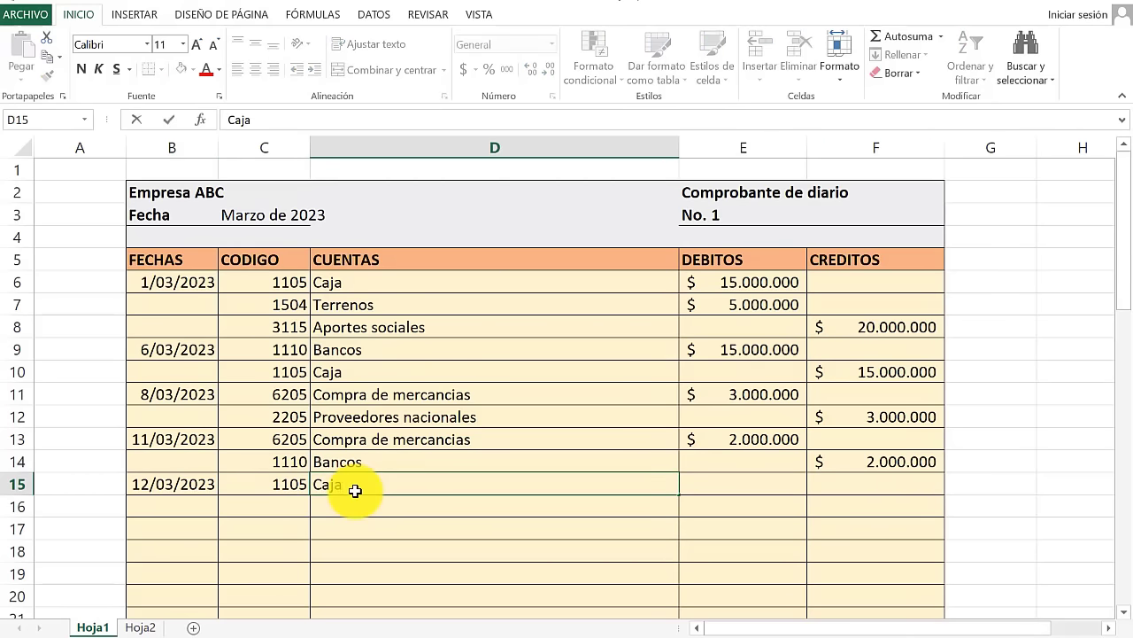
key(Return)
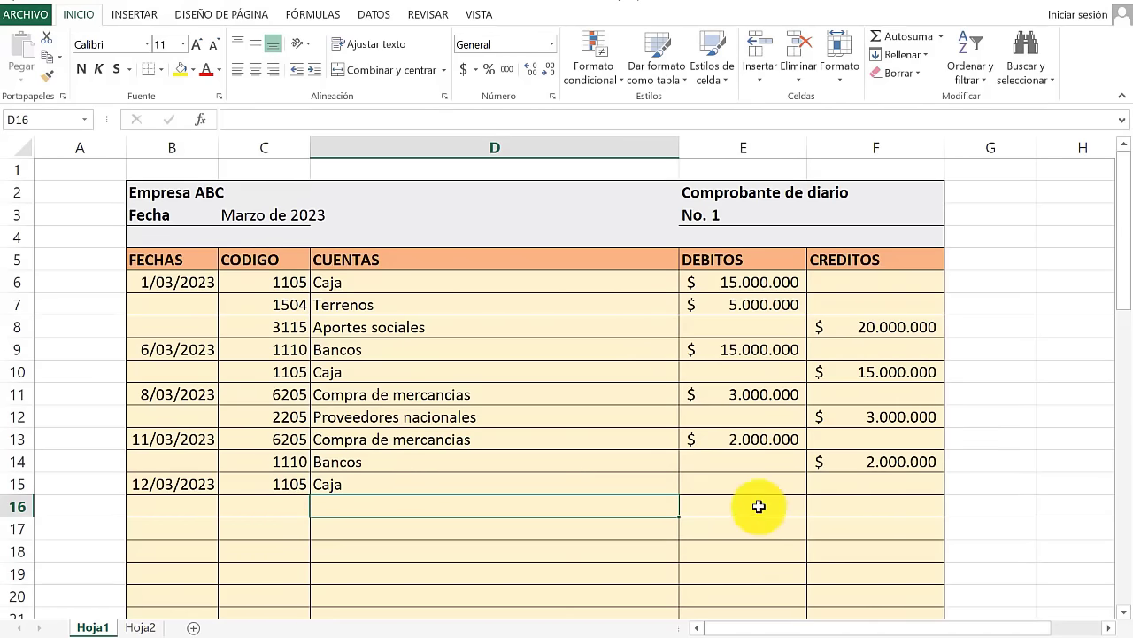
Step: Enter a debit of 9.000.000 for Caja in row 15
click(743, 485)
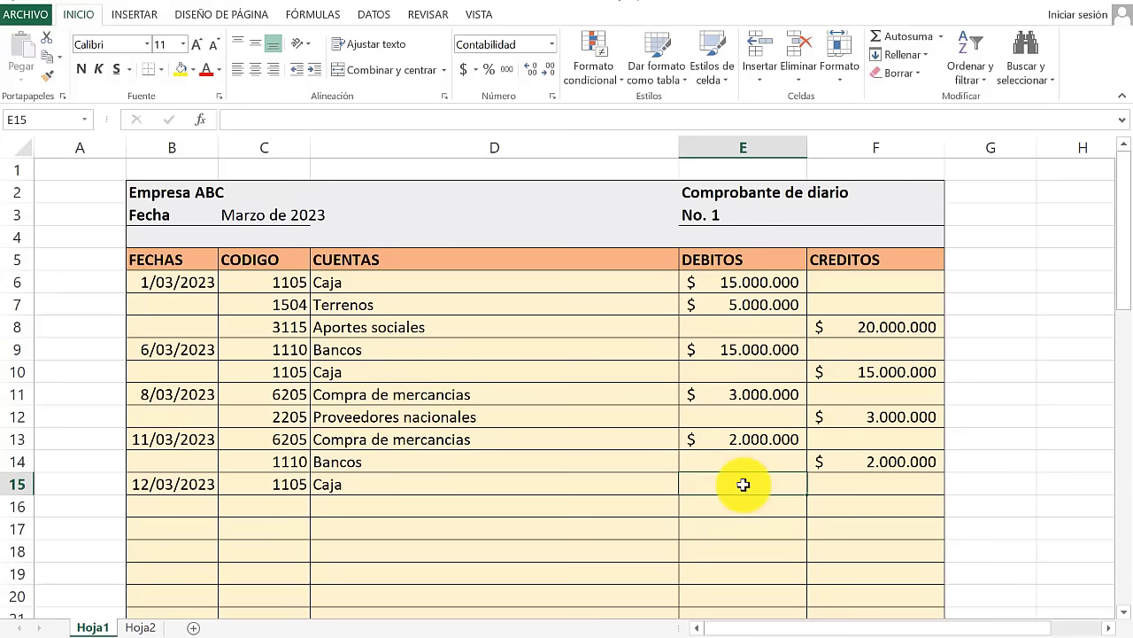
text(9.000.)
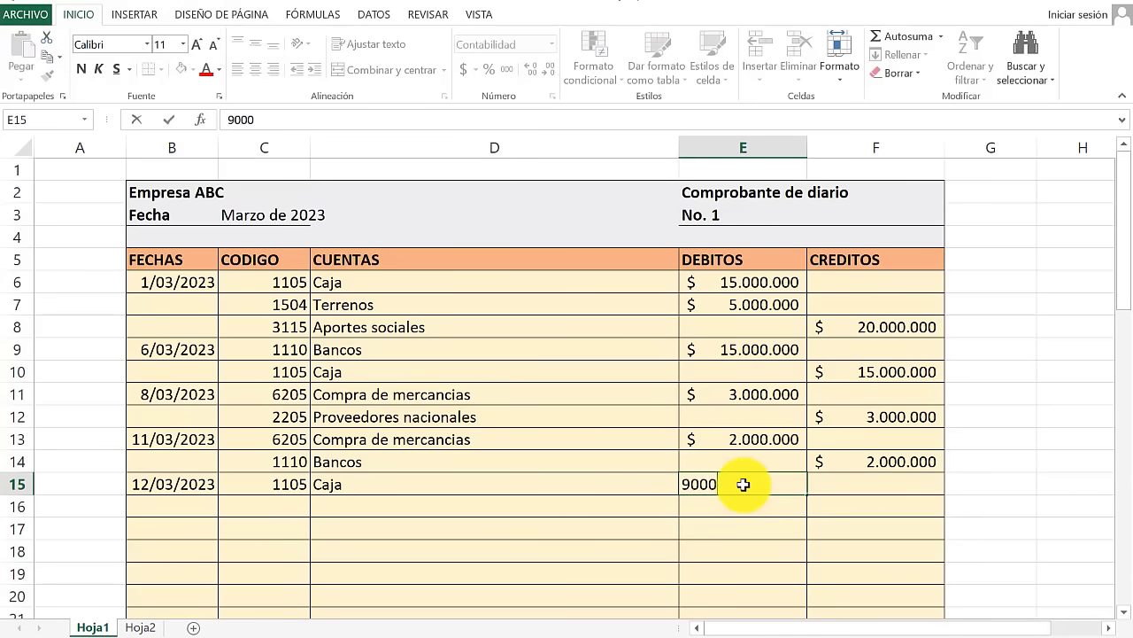
text(000)
key(Return)
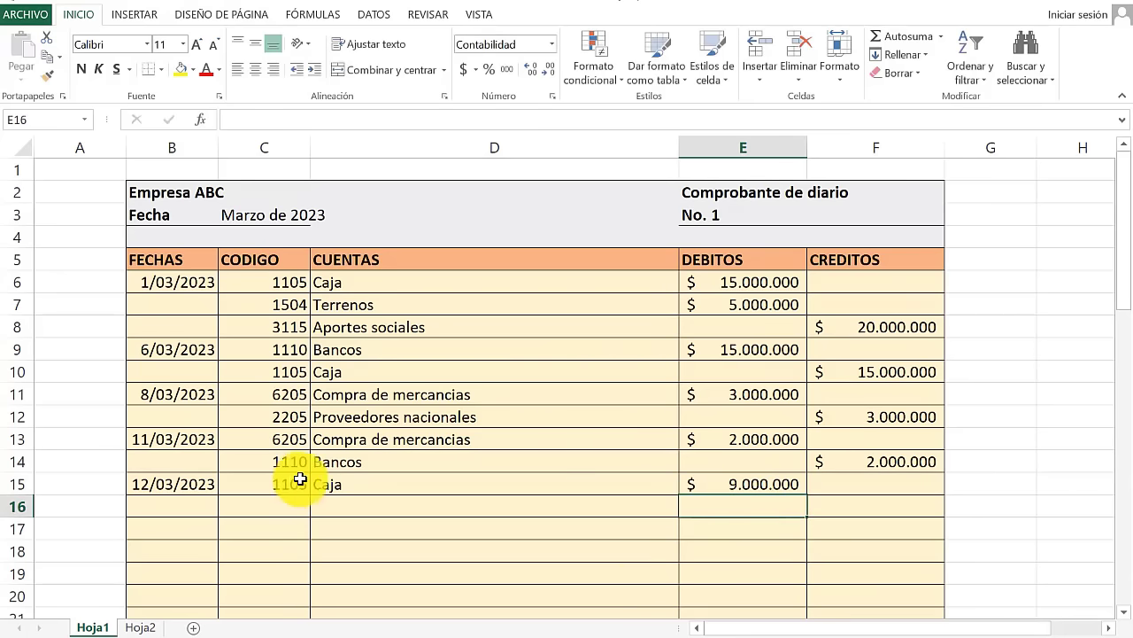
Step: Add code 4135 and the account name Comercio al por mayor y al por menor in row 16
click(248, 516)
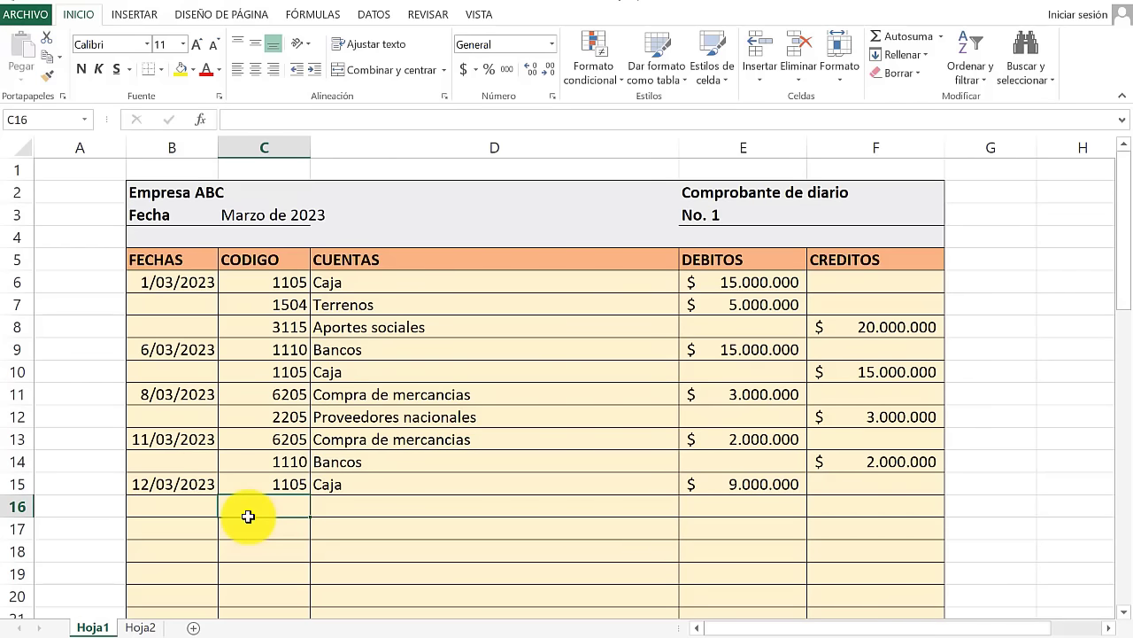
text(4135)
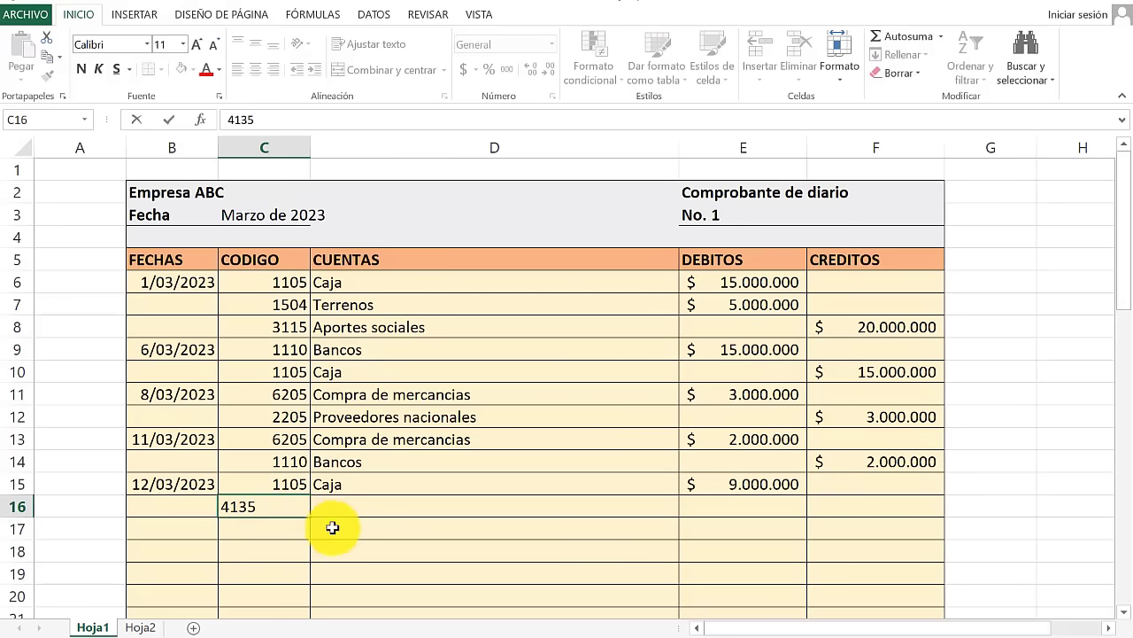
click(372, 510)
text(Comerc)
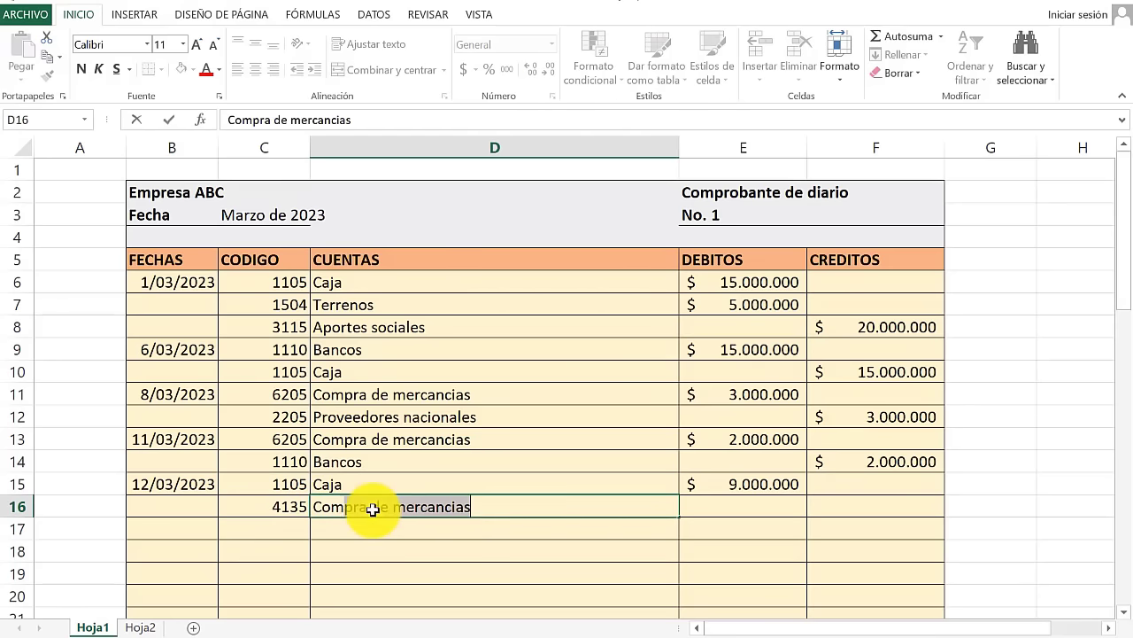
text(io al por mayor y al por menor)
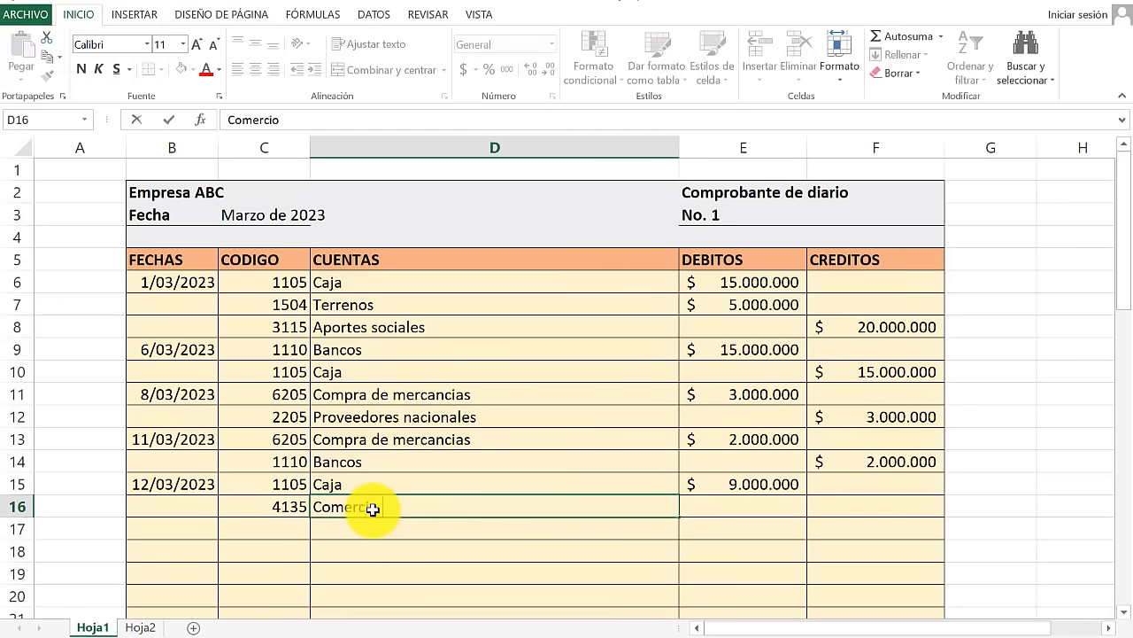
key(Return)
click(313, 564)
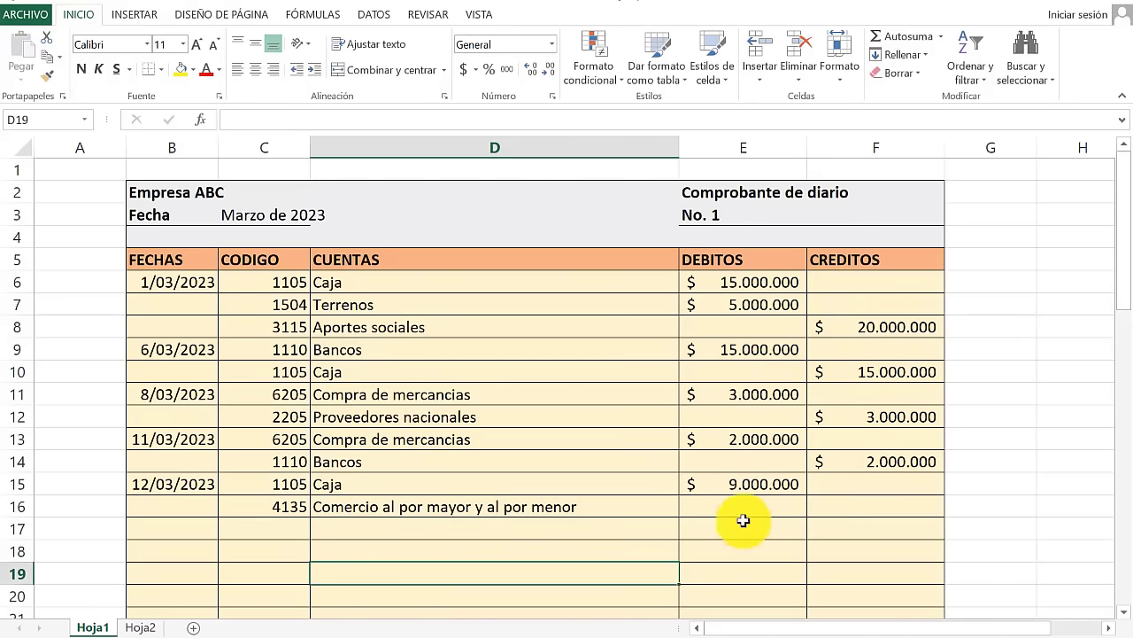
Step: Enter a credit of 9.000.000 for Comercio al por mayor y al por menor in row 16
click(858, 515)
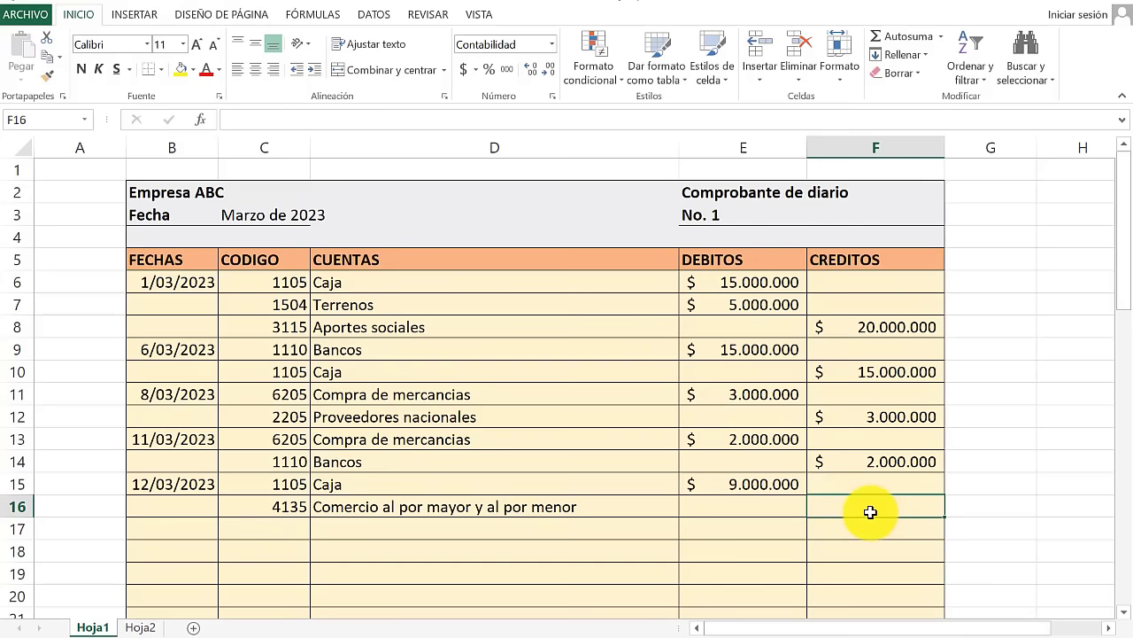
text(9)
text(000000)
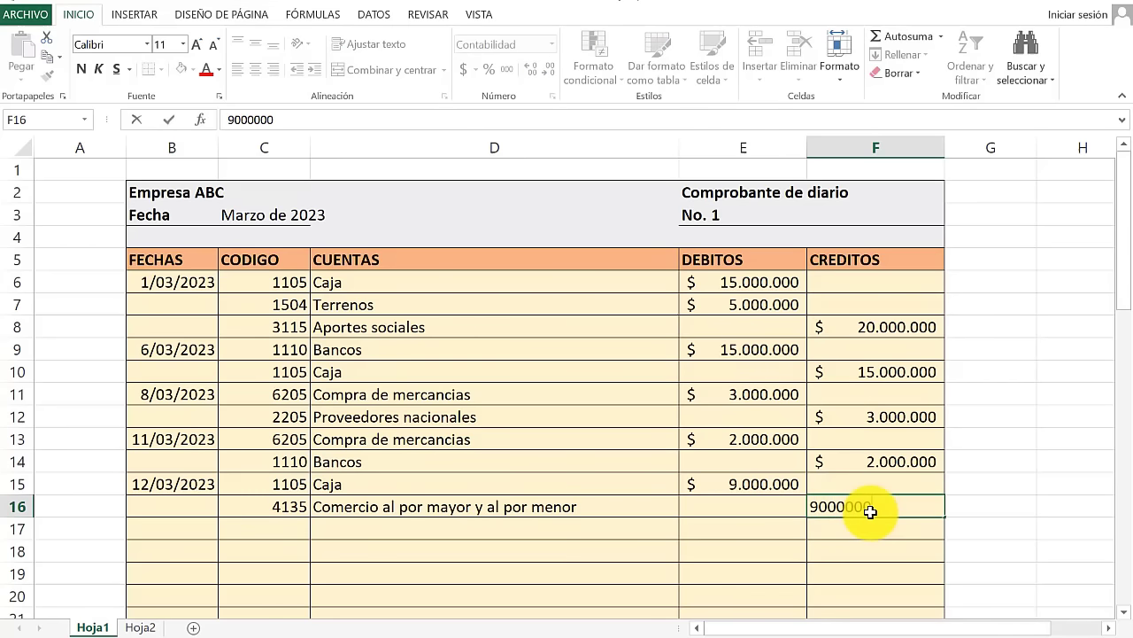
key(Return)
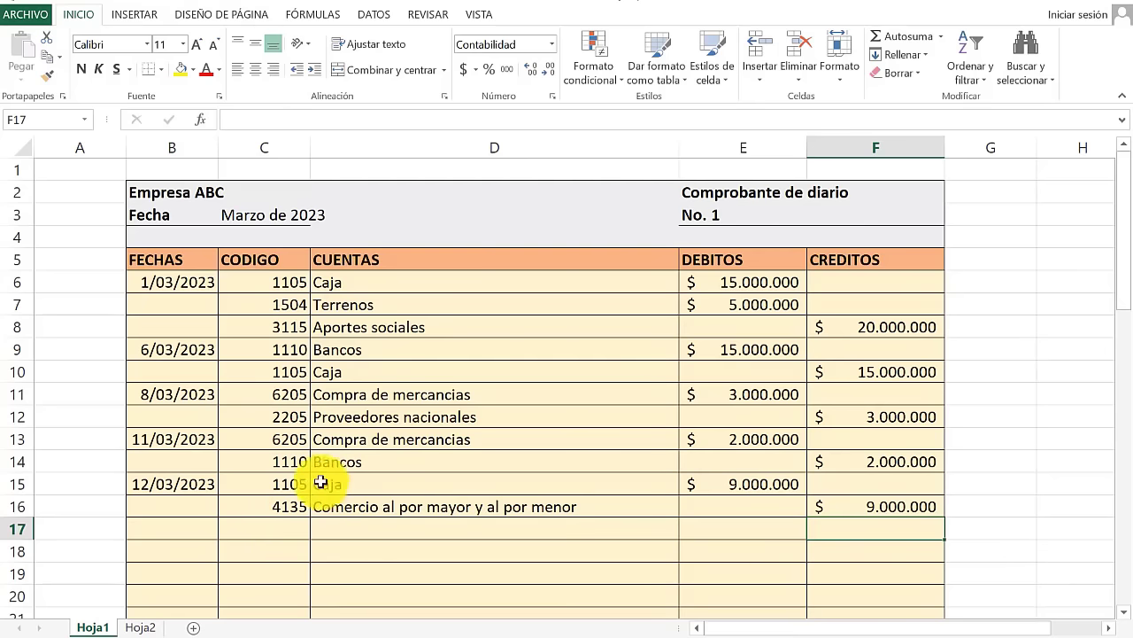
Step: Start the row 17 entry with the date 14 marzo 2023, code 1528 and the account Equipo de computo y comunicación
click(263, 533)
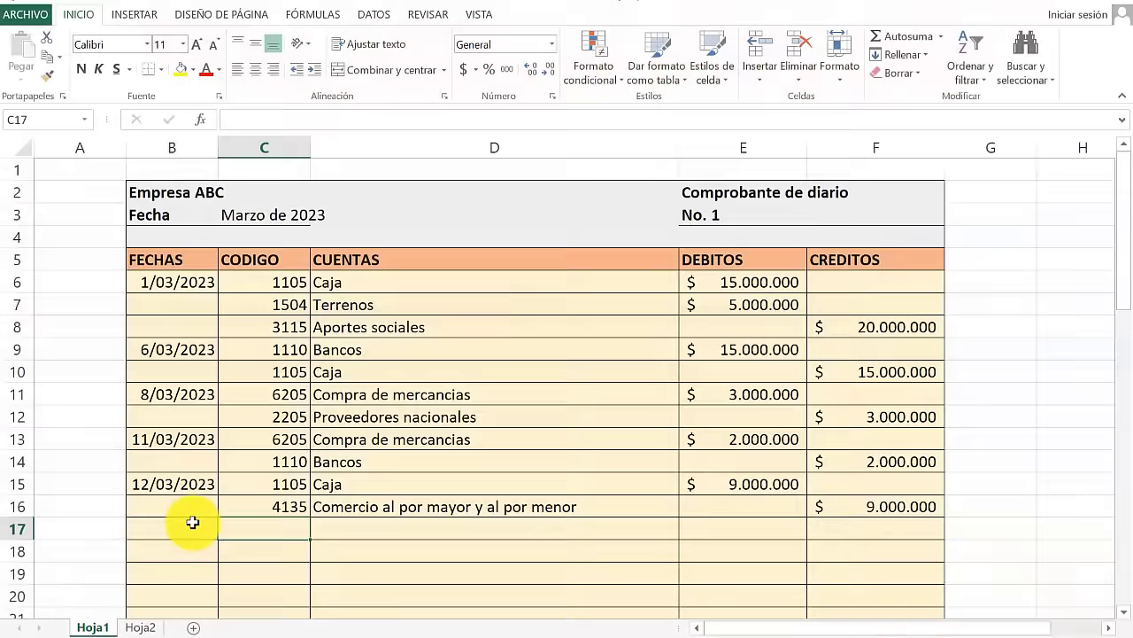
click(190, 529)
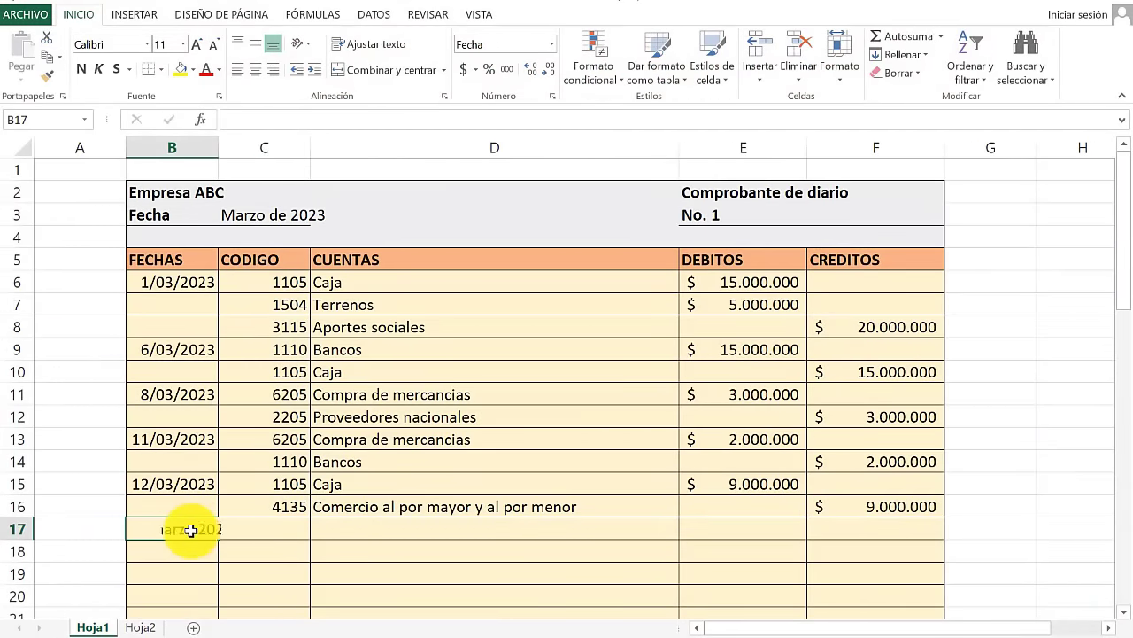
text(14 marzo 2023)
click(234, 534)
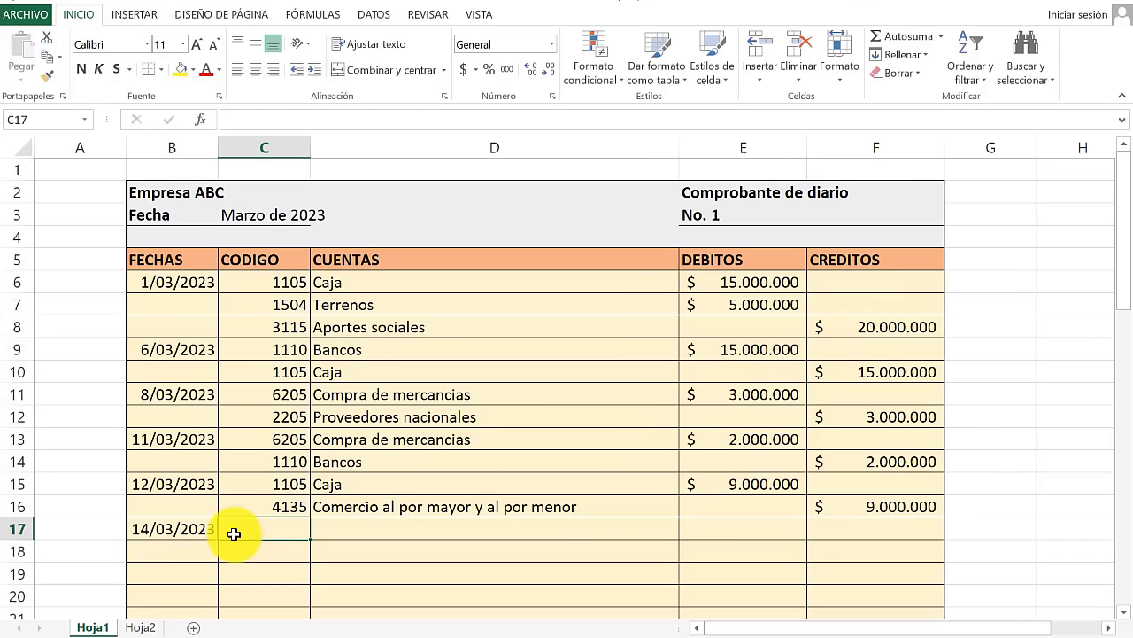
text(1528)
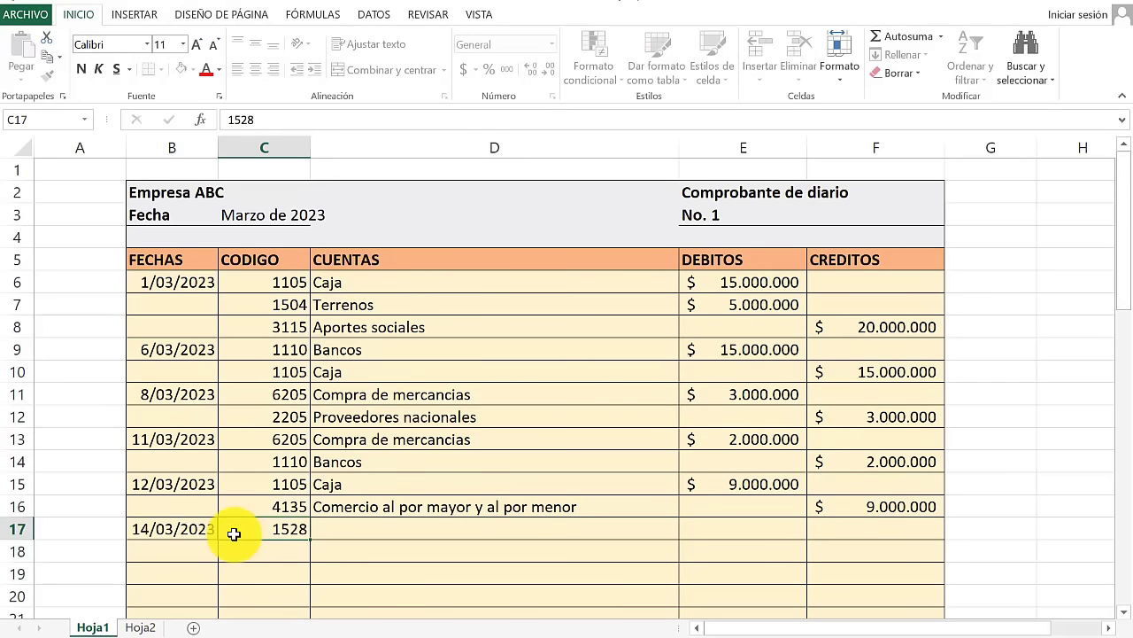
key(Return)
click(325, 530)
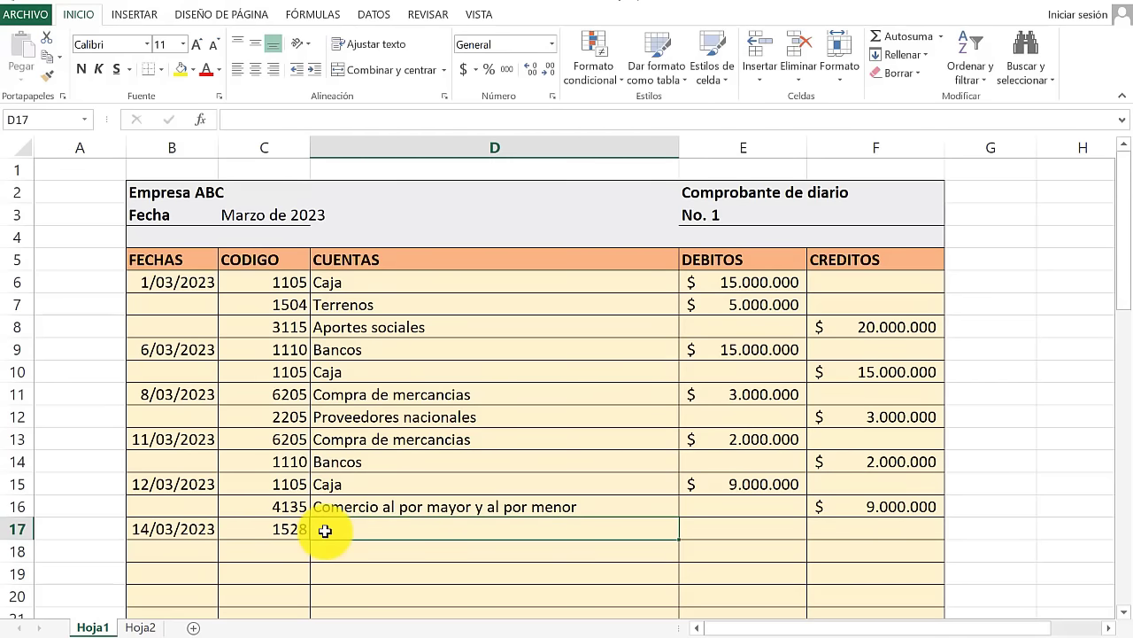
text(Equipo de computo y comunicación)
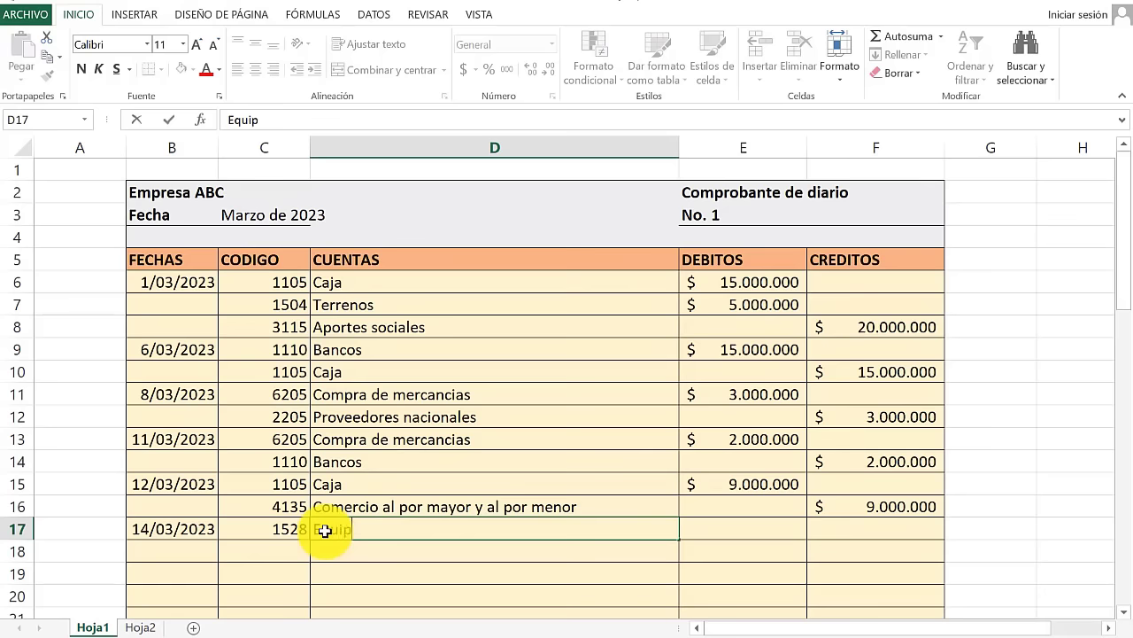
key(Return)
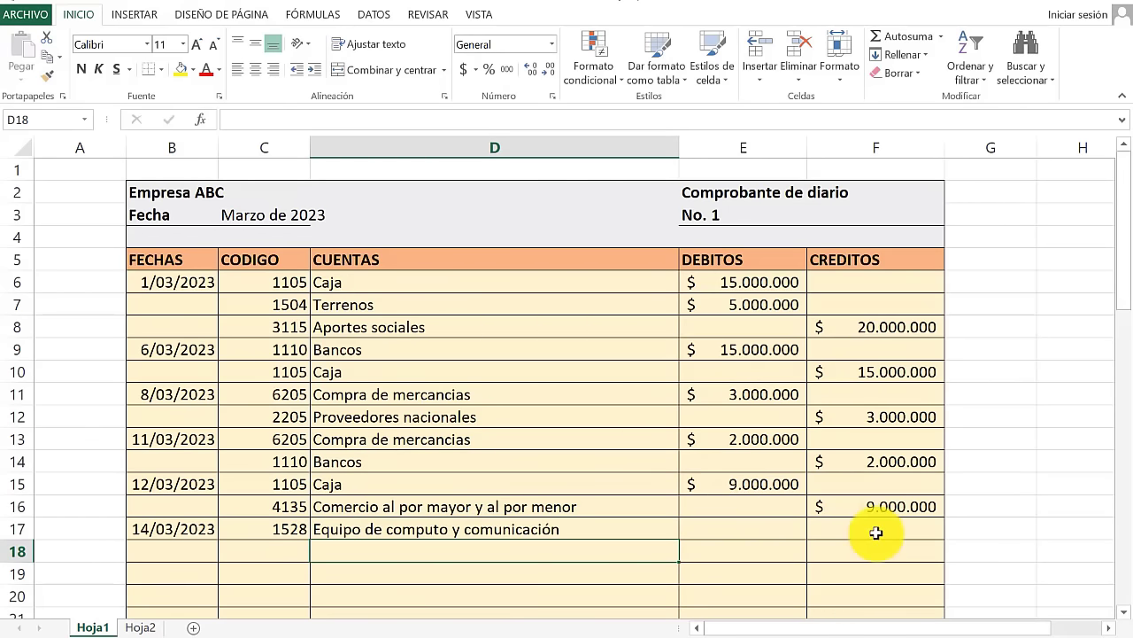
Step: Enter a debit of 3.400.000 for Equipo de computo y comunicación in row 17
click(714, 527)
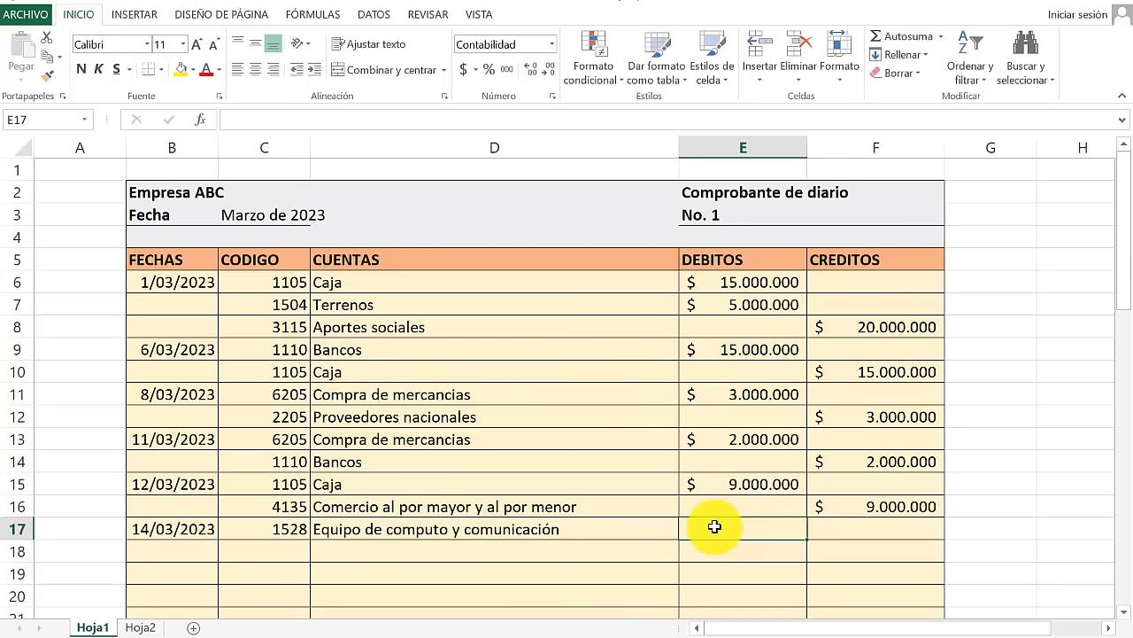
text(3)
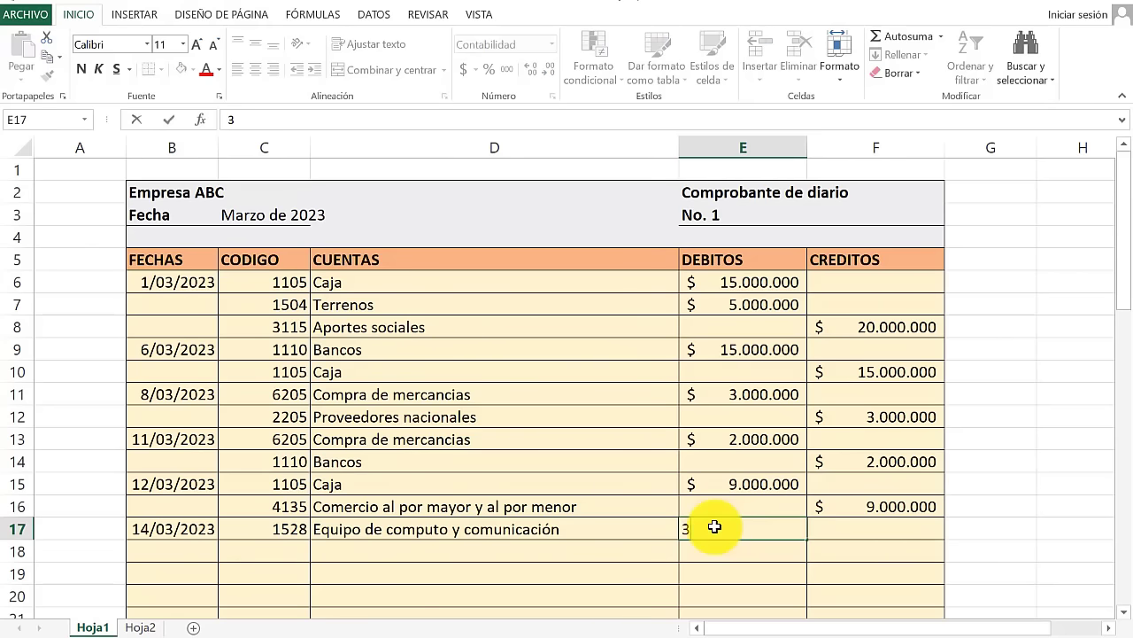
text(.400.000000)
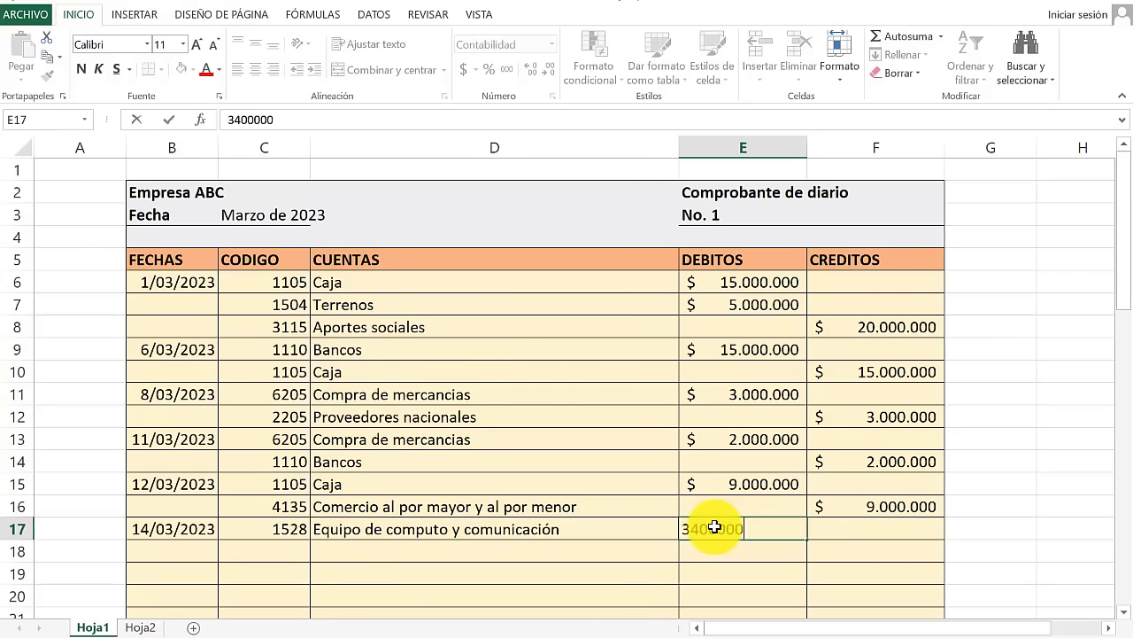
key(Return)
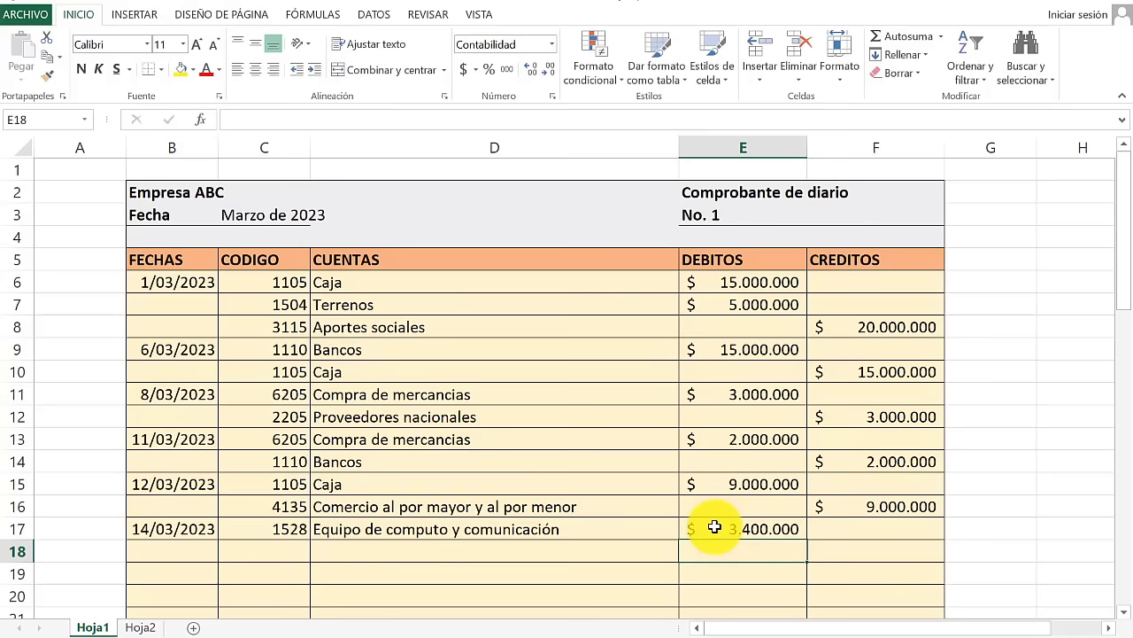
Step: Add code 2335 and the account name Costos y gasto por pagar in row 18
click(274, 555)
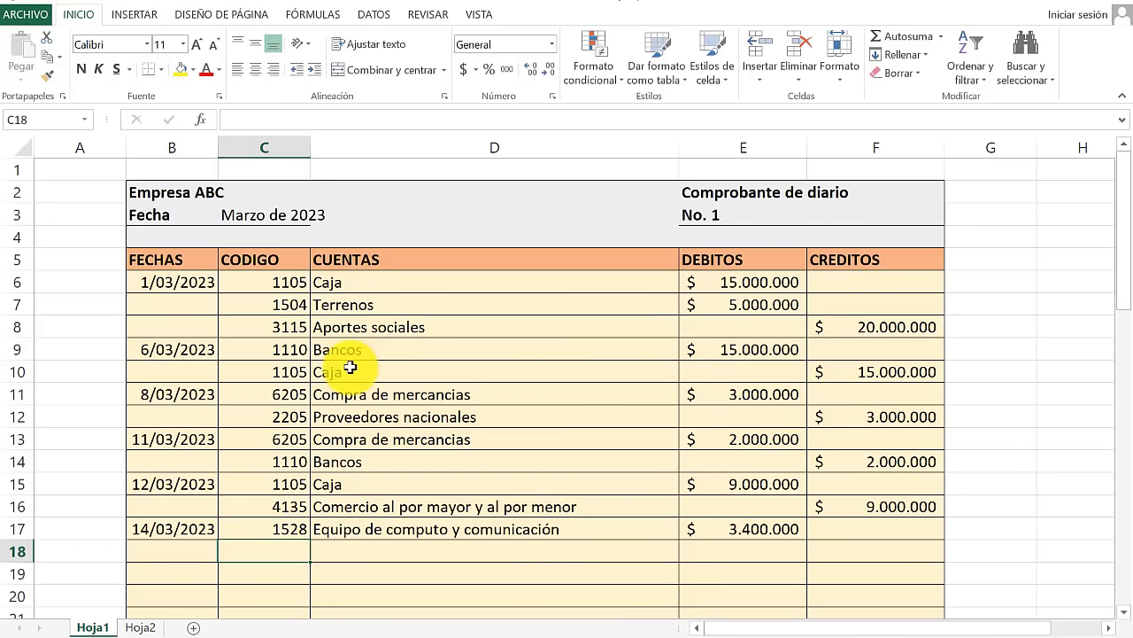
text(2335)
key(Return)
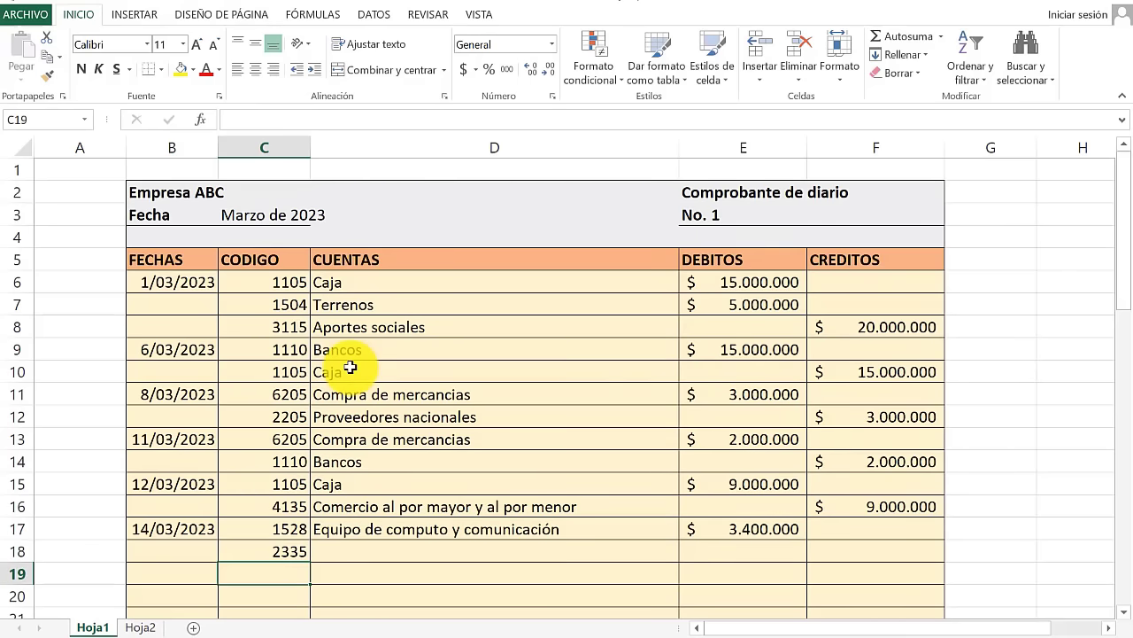
click(338, 551)
text(Costos y)
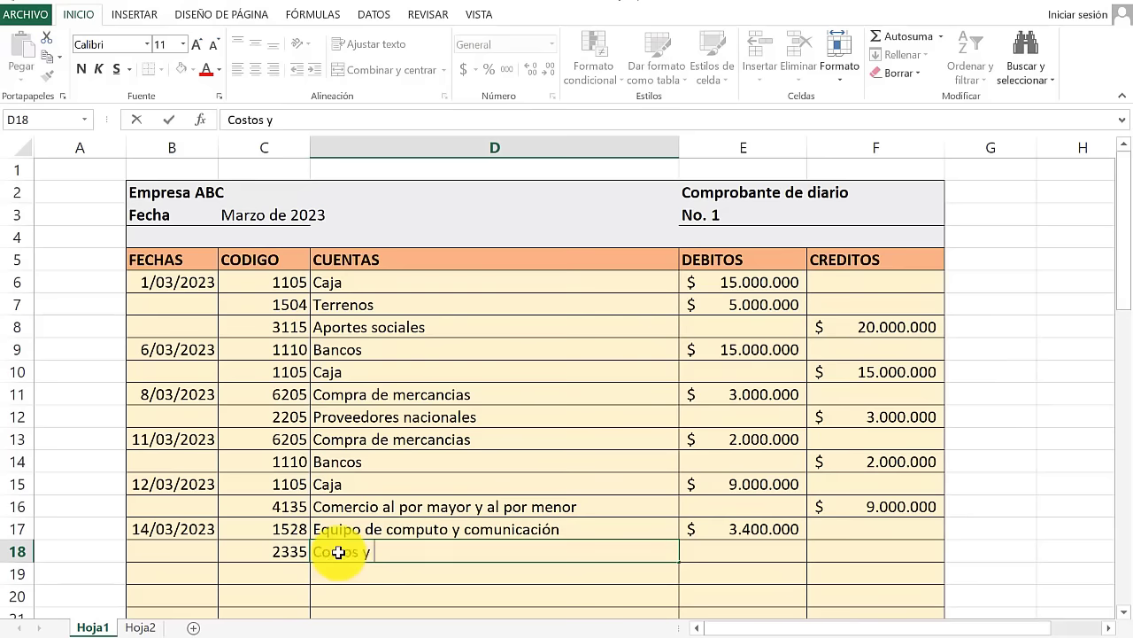
text( gasto por pagar)
key(Return)
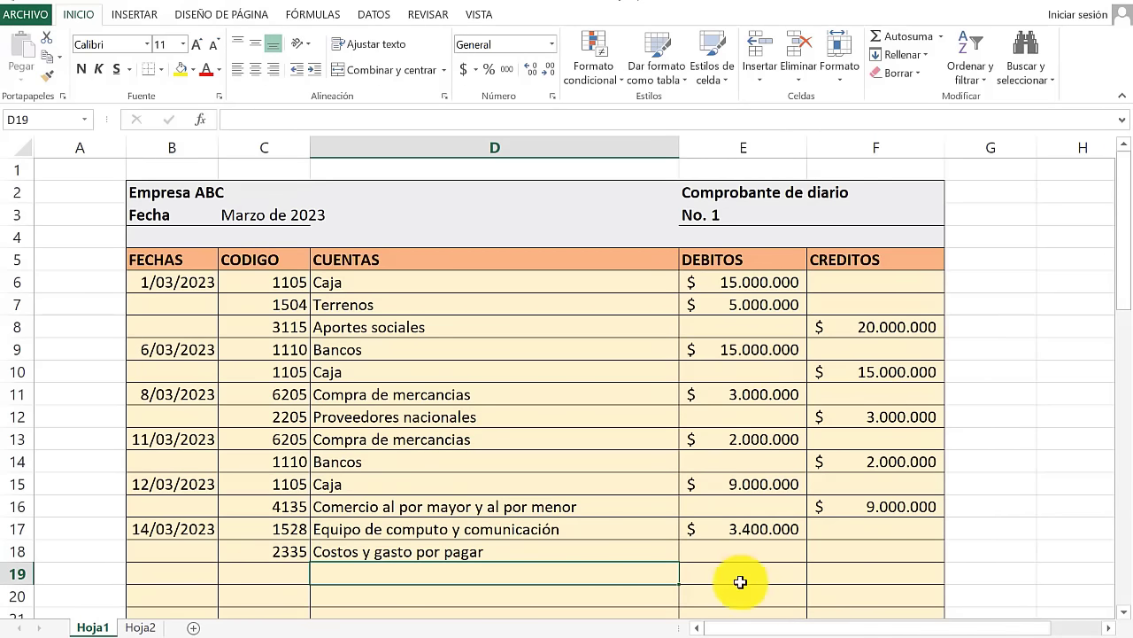
Step: Enter a credit of 3.400.000 for Costos y gasto por pagar in row 18 and check the Sumas iguales totals
click(871, 562)
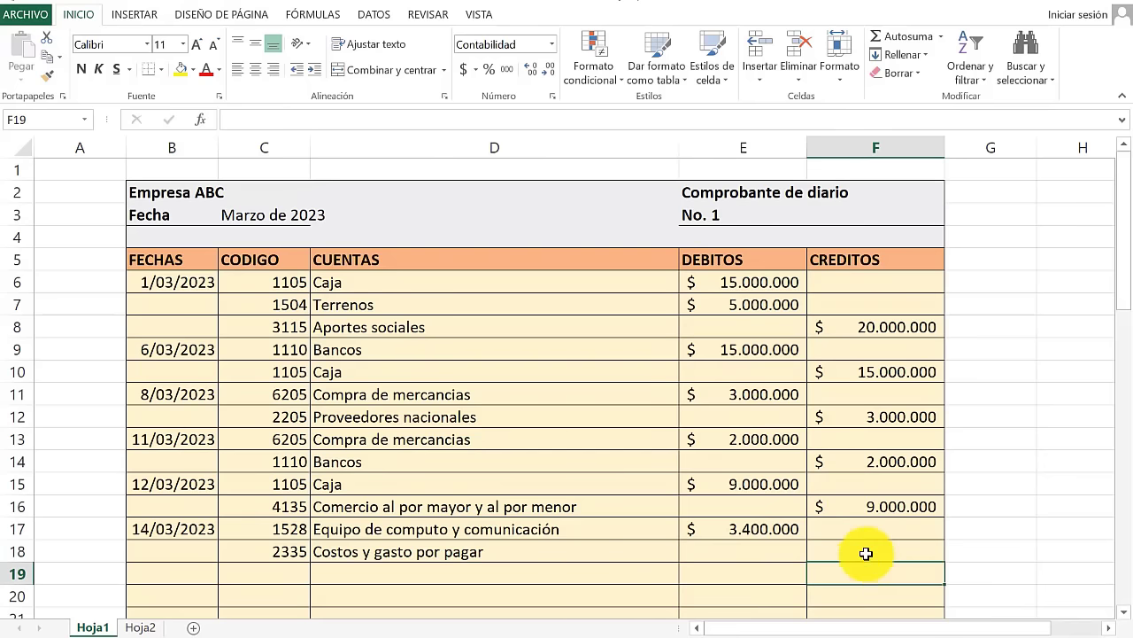
click(866, 552)
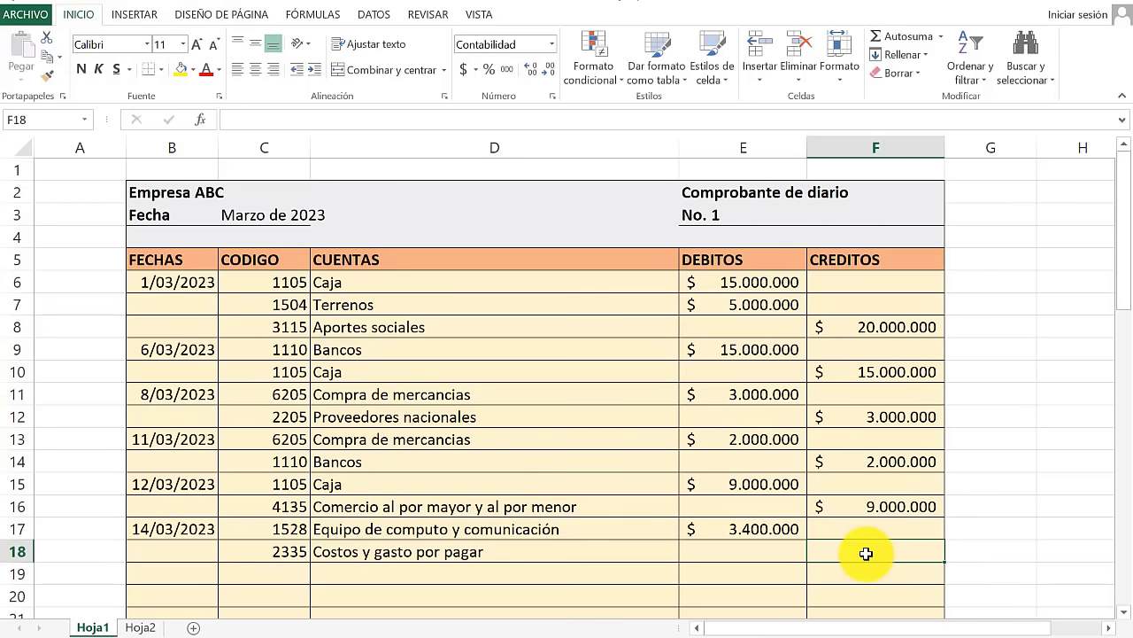
text(3400000)
key(Return)
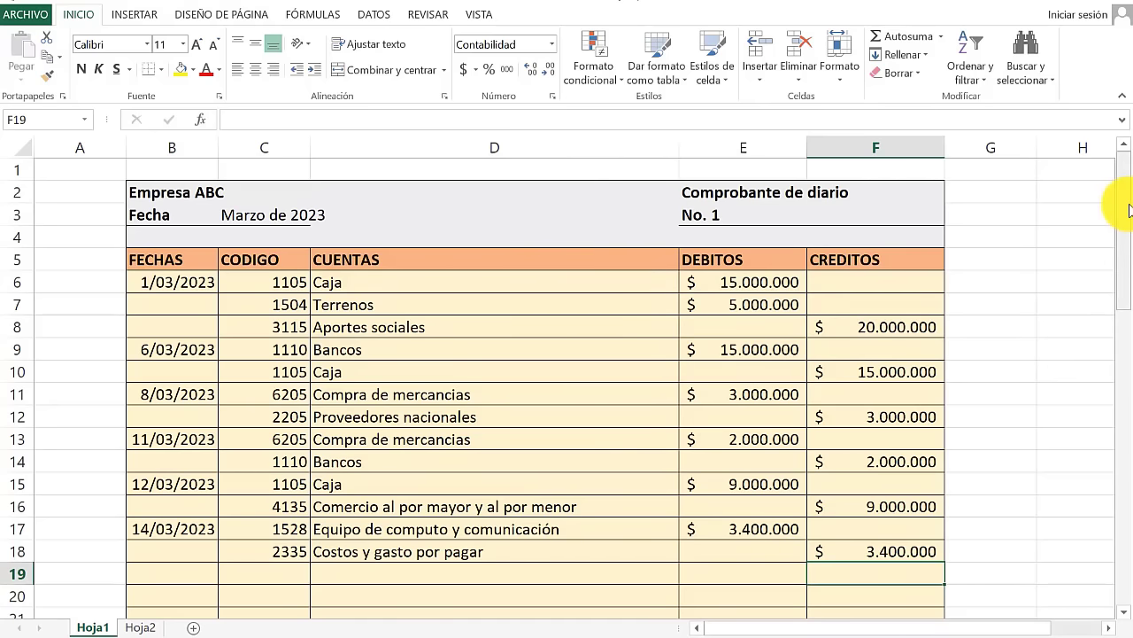
drag(1129, 209, 1130, 460)
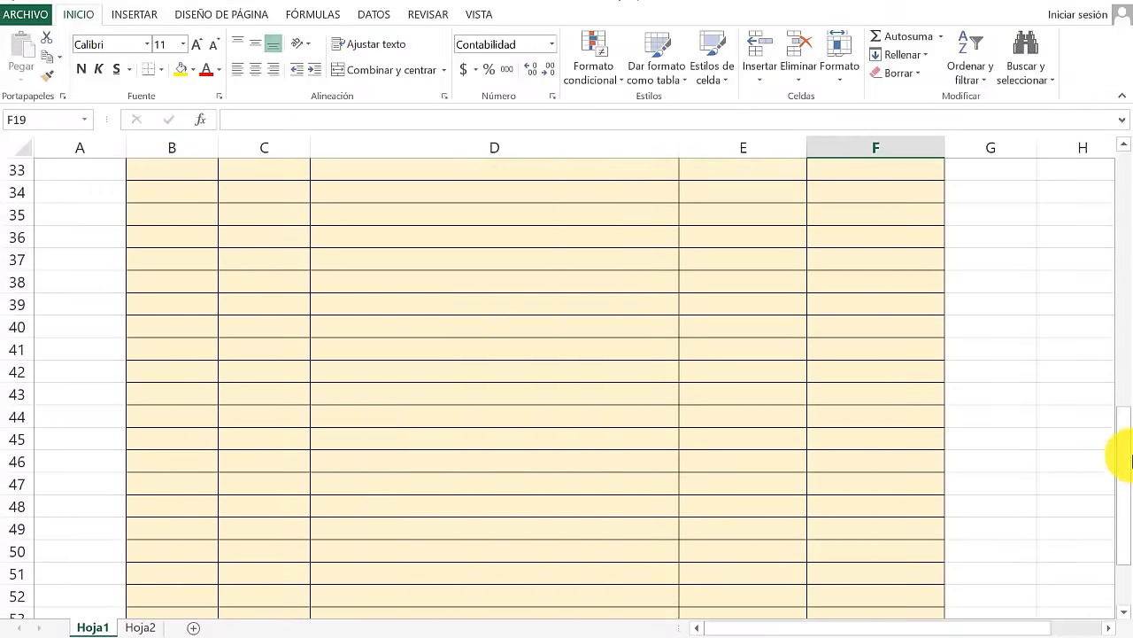
scroll(974, 541, down, 2)
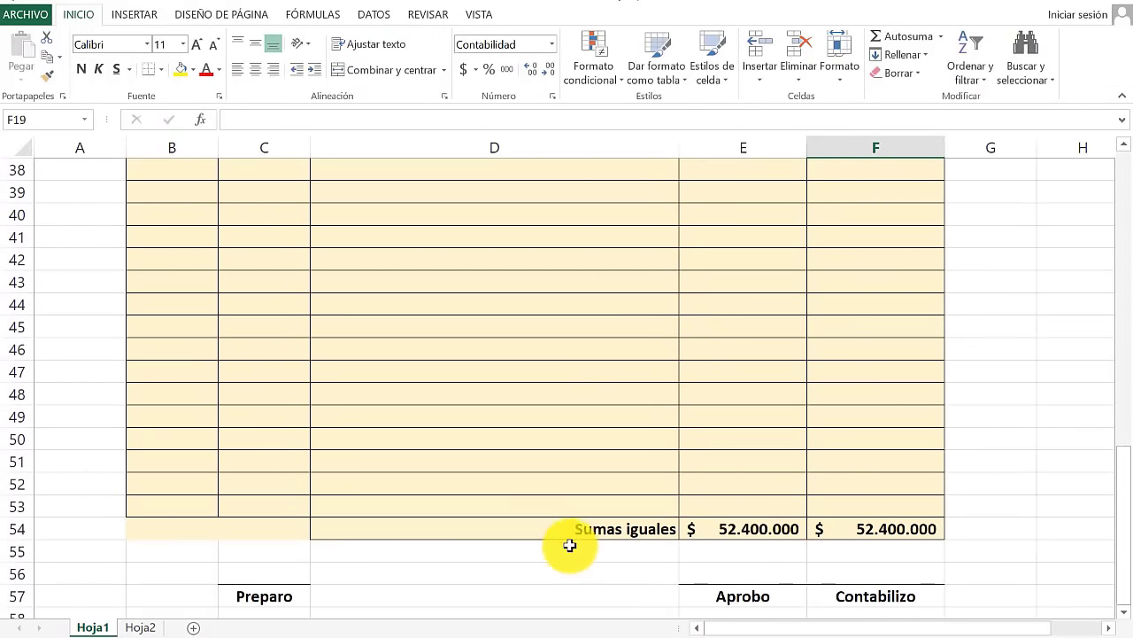